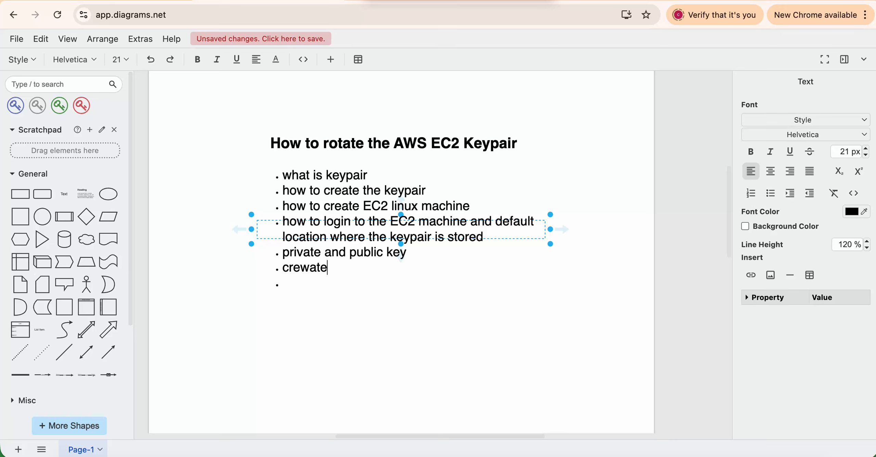
Add bullets 'create a new keypair and replace it with old key pair' and 'Testing', removing the empty trailing bullet.
type("and re")
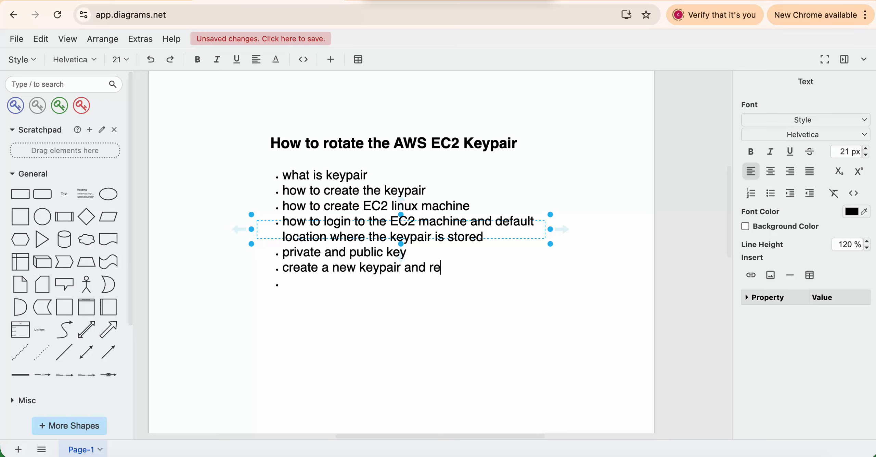
type("place it with o")
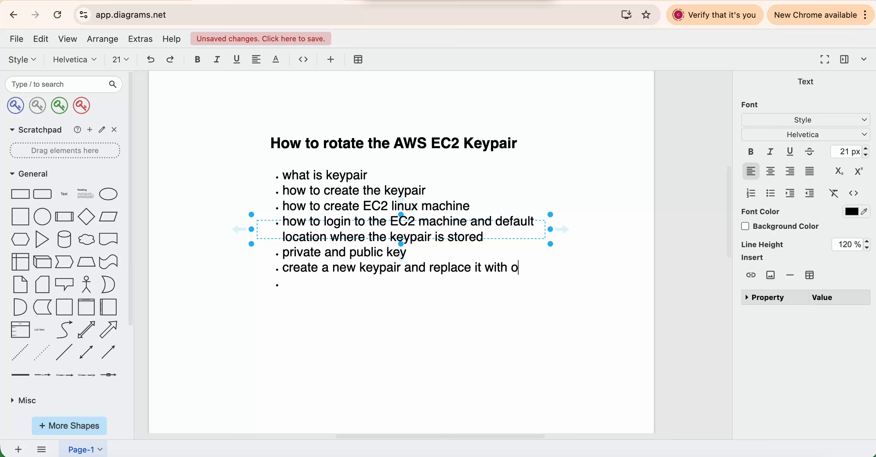
type("ld key pair")
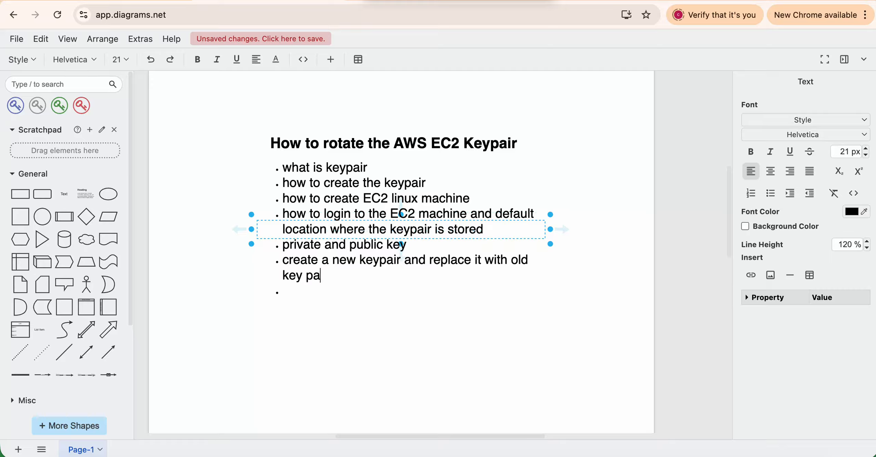
key("Return")
type("Testi")
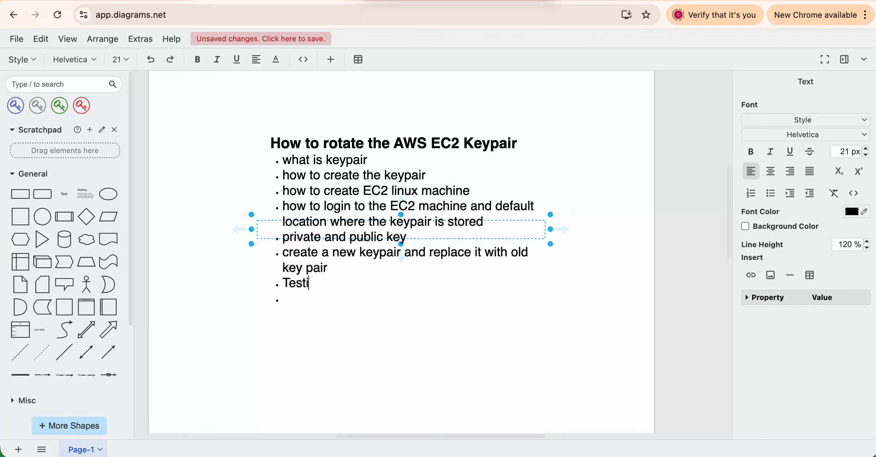
type("ng - (")
key("BackSpace")
type("ne")
key("BackSpace")
key("BackSpace")
key("BackSpace")
key("BackSpace")
key("BackSpace")
key("Down")
type("]")
key("BackSpace")
key("BackSpace")
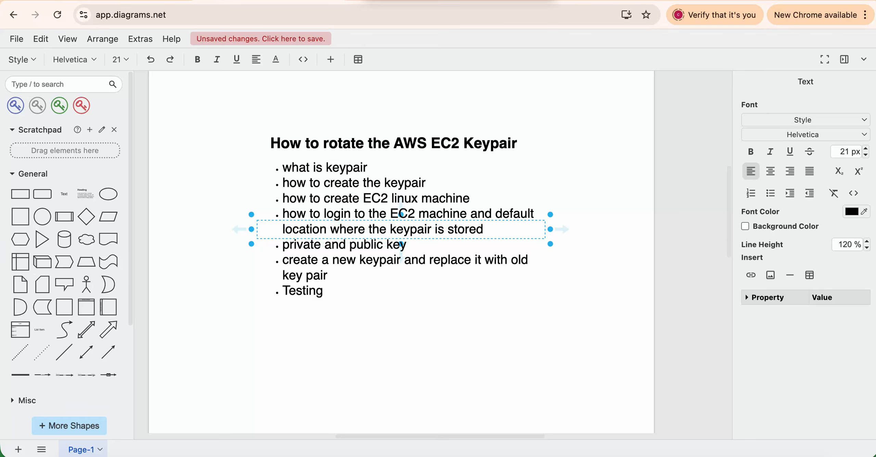
Add a 'Keypair -' label with the pasted key pair definition, widen it, set 26 px text, and position it.
left_click(291, 167)
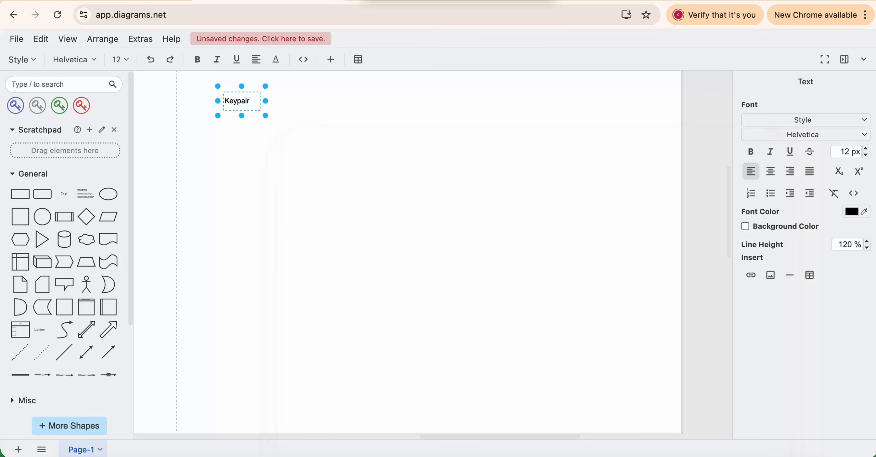
type("-")
key("super+v")
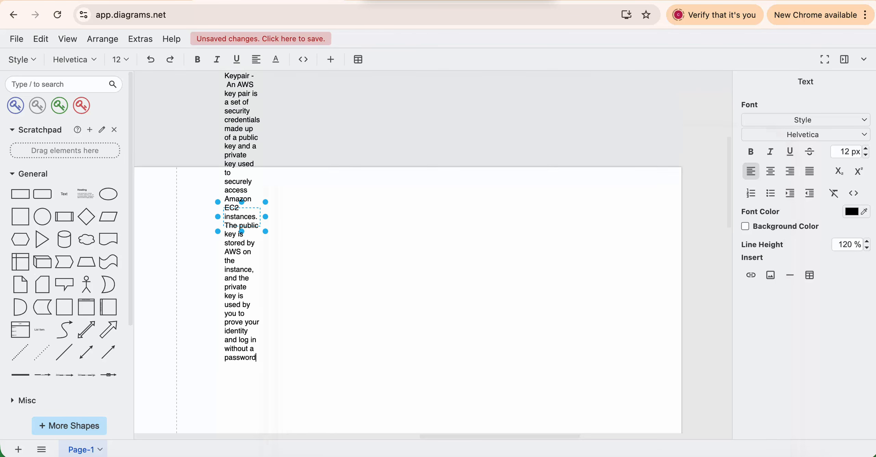
left_click_drag(265, 217, 588, 216)
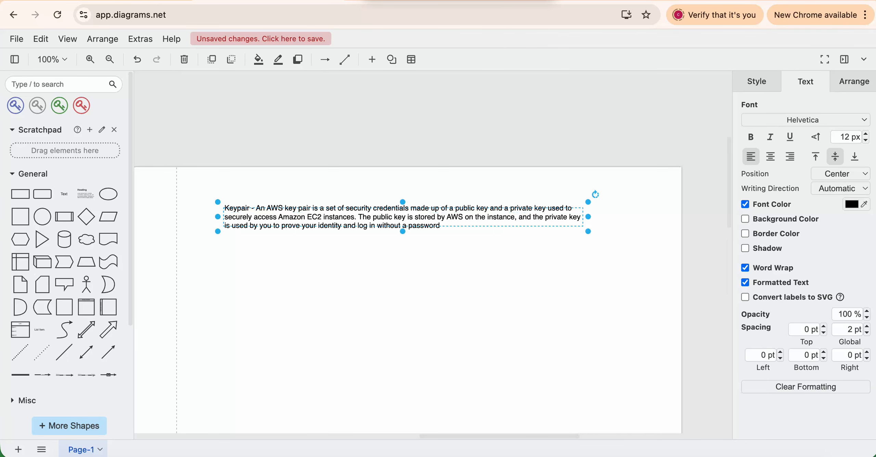
scroll(534, 187, "down", 5)
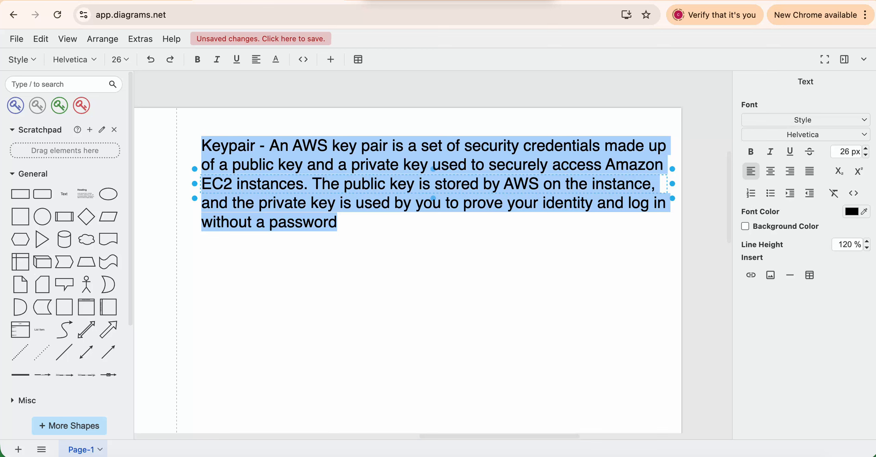
key("Escape")
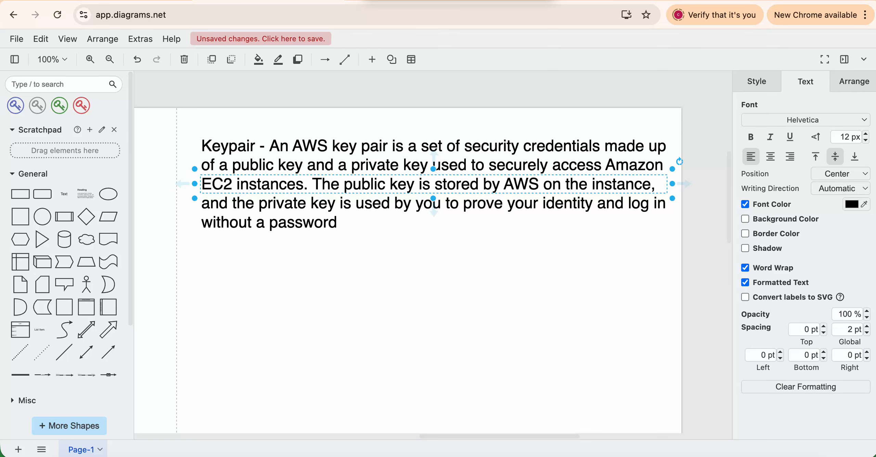
mouse_move(432, 212)
left_mouse_down()
mouse_move(476, 212)
mouse_move(428, 218)
left_mouse_up()
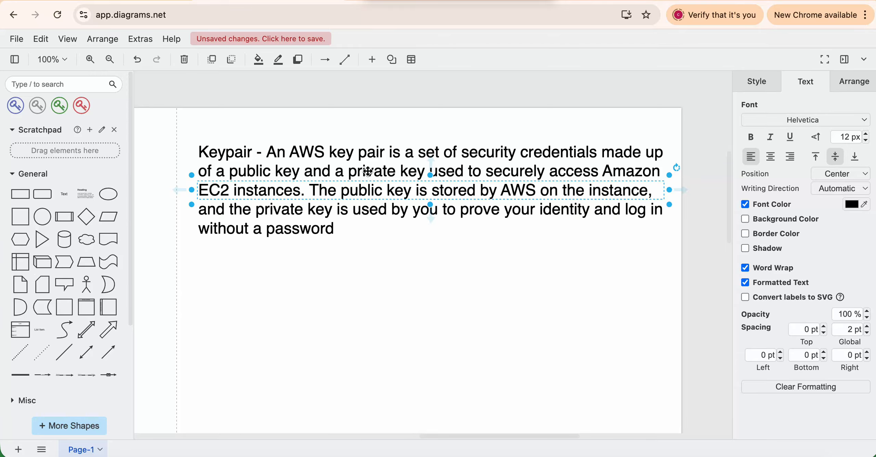
Break the definition before 'The public key' into a second paragraph.
double_click(310, 189)
left_click(311, 189)
key("Return")
key("Return")
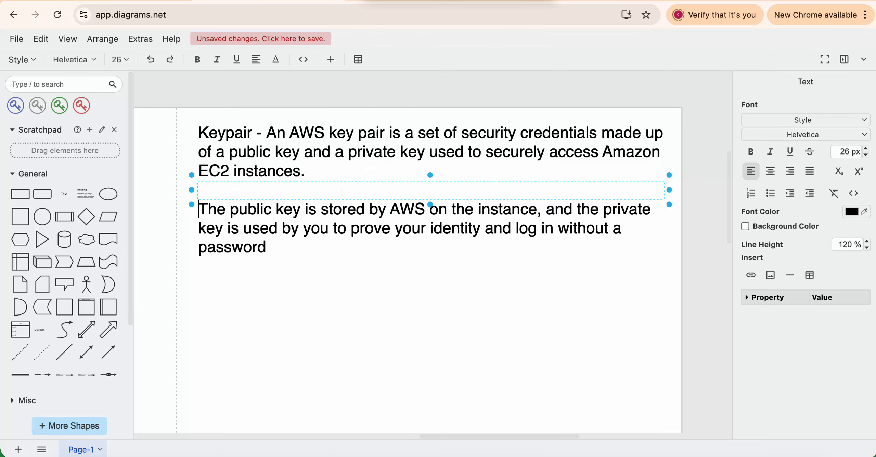
left_click_drag(308, 208, 535, 209)
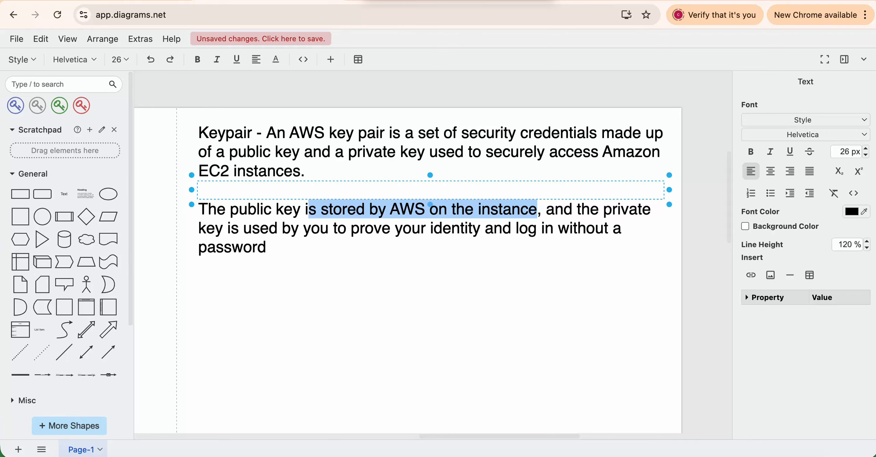
left_click_drag(208, 209, 465, 209)
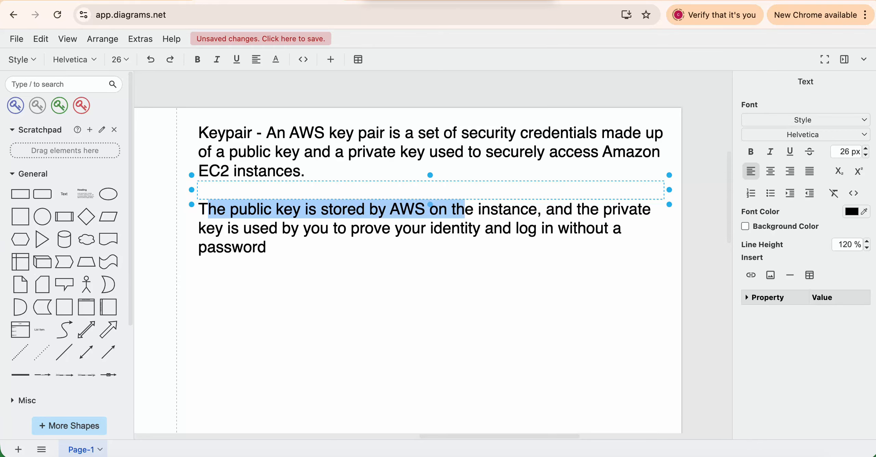
left_click(390, 260)
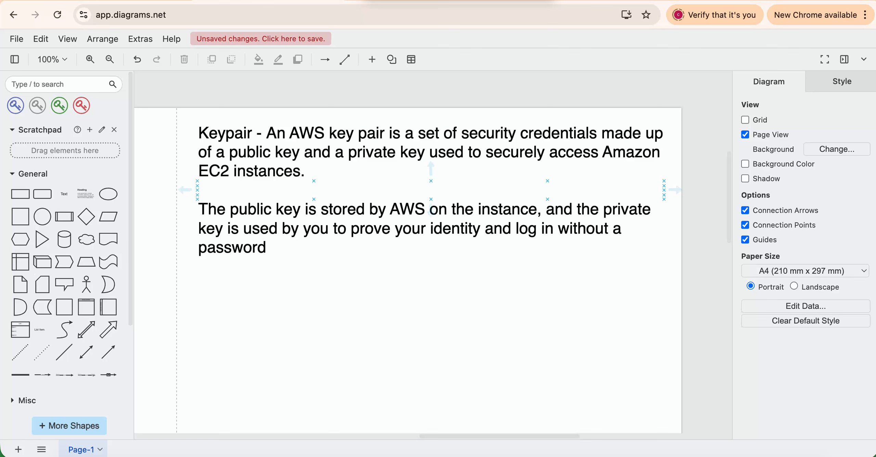
Review the definition, highlighting where the public key is stored and how the private key is used.
double_click(239, 210)
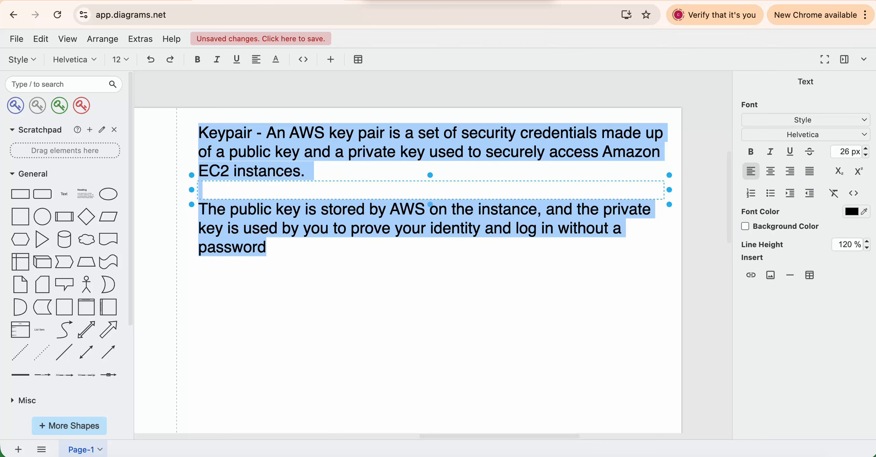
left_click_drag(399, 209, 511, 209)
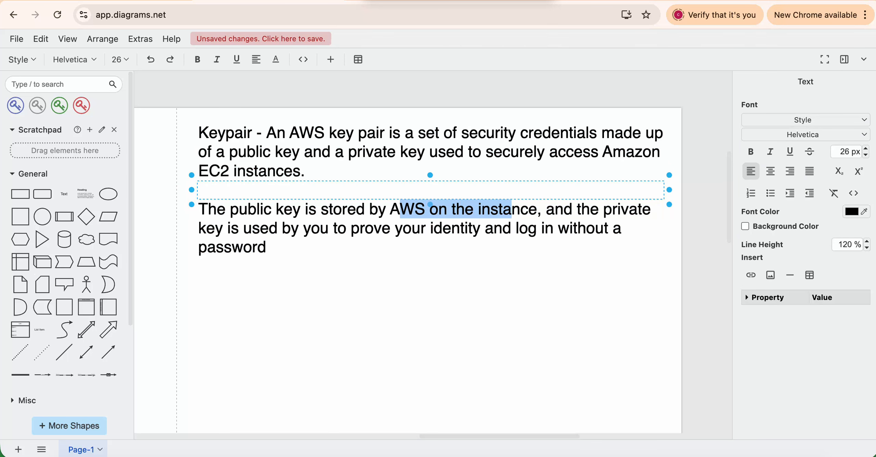
left_click_drag(216, 228, 363, 237)
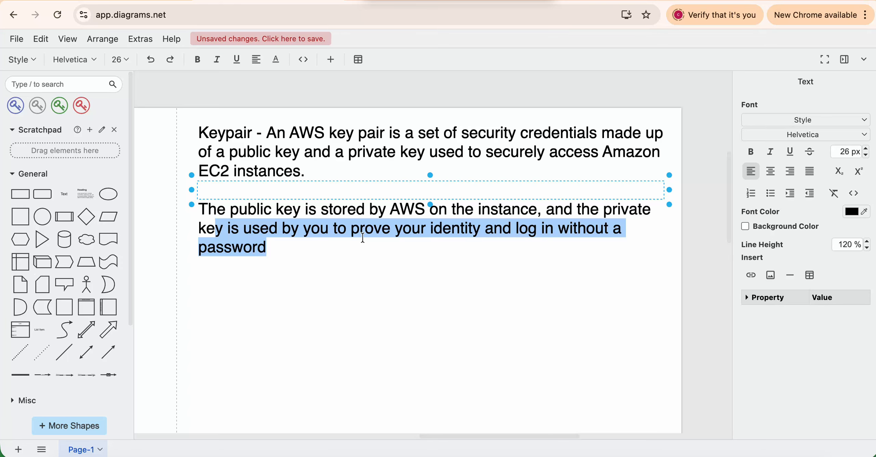
key("super+a")
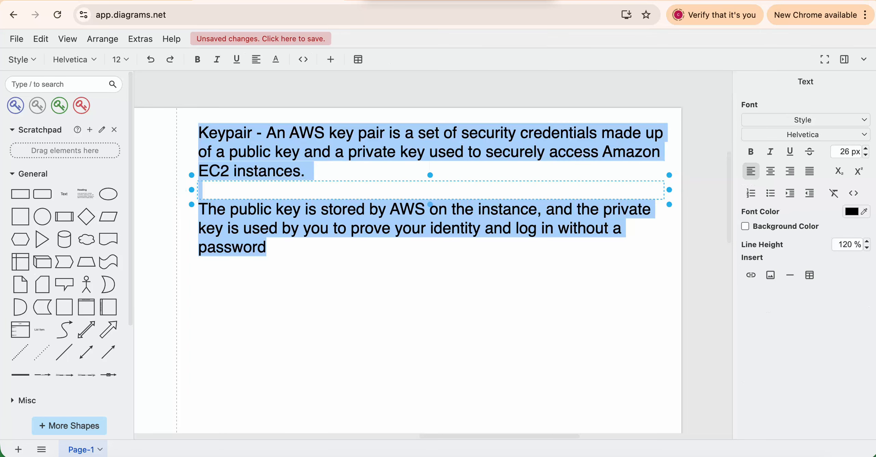
key("Right")
left_click_drag(267, 247, 267, 133)
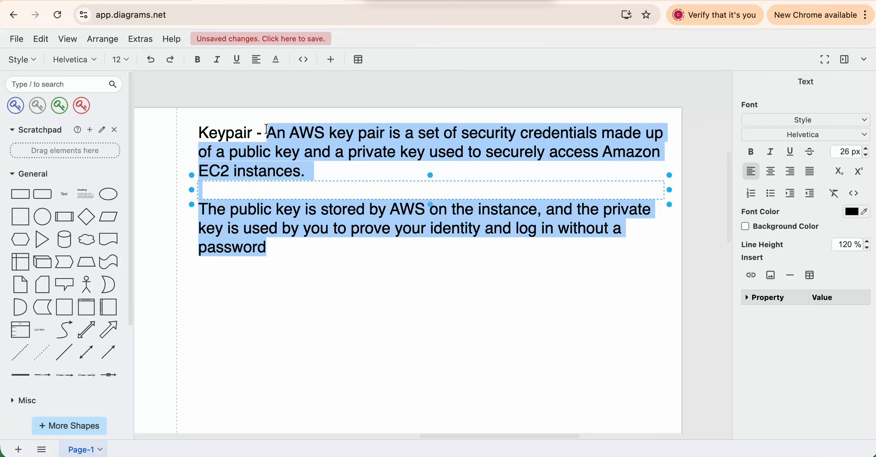
scroll(220, 159, "left", 10)
scroll(220, 159, "down", 3)
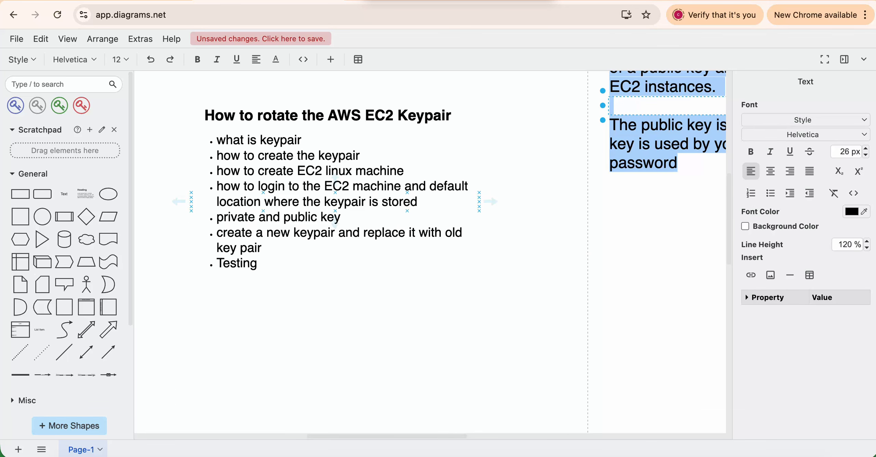
Search 'ec2' in the AWS console and open the EC2 Key Pairs page listing vpcpeering.
left_click(123, 1)
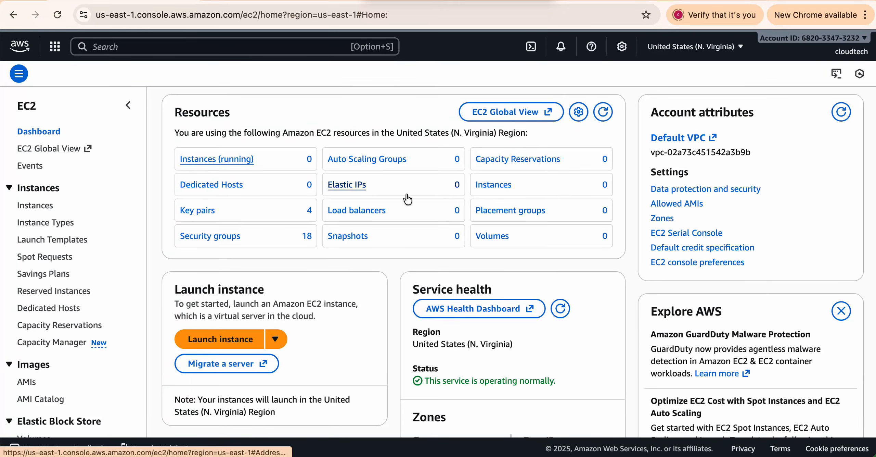
left_click(205, 47)
type("ec2")
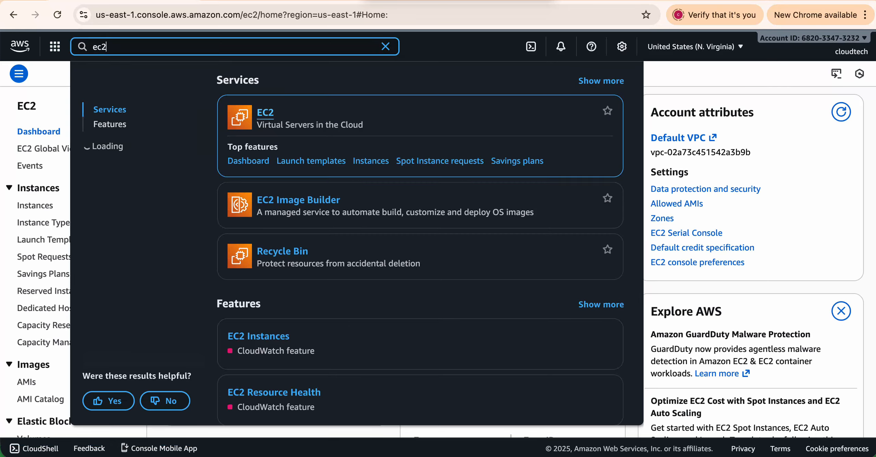
left_click(265, 112)
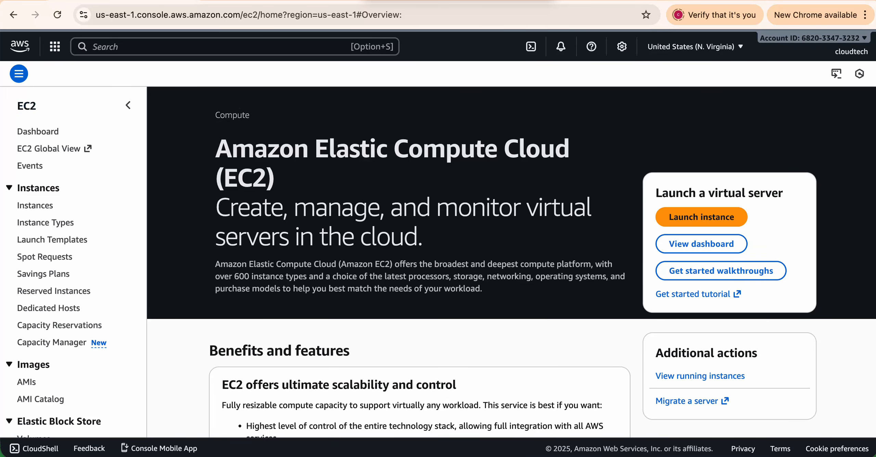
scroll(111, 205, "down", 3)
scroll(111, 204, "up", 3)
scroll(113, 208, "down", 4)
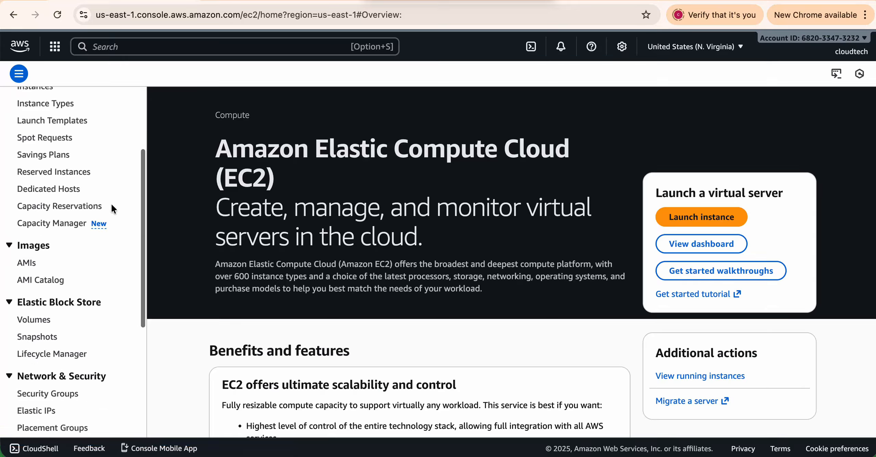
scroll(113, 208, "down", 5)
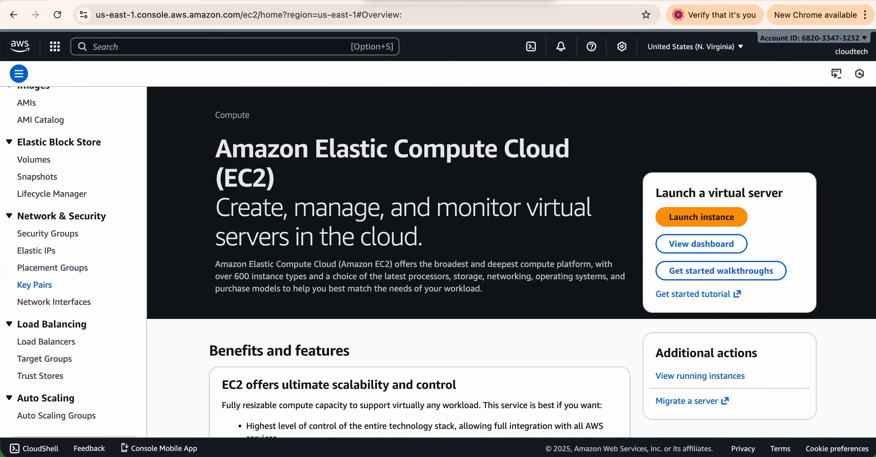
left_click(38, 287)
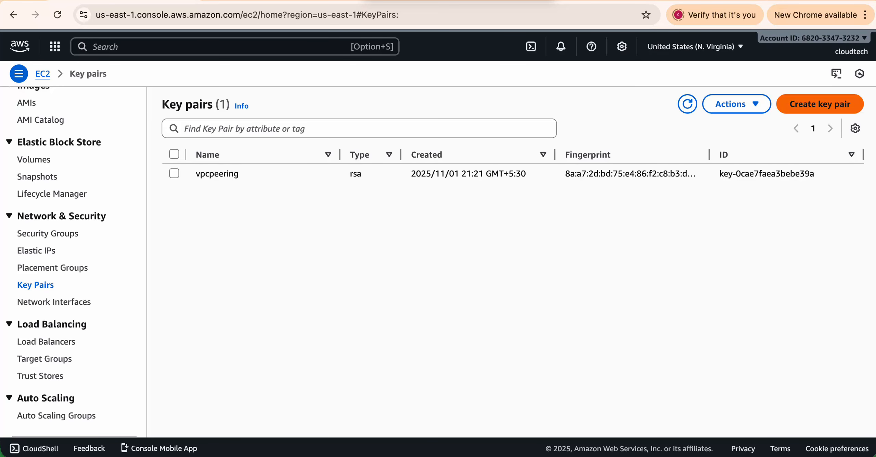
Create the RSA key pair 'old-keypair' in .pem format and download its private key file.
left_click(818, 105)
type("old")
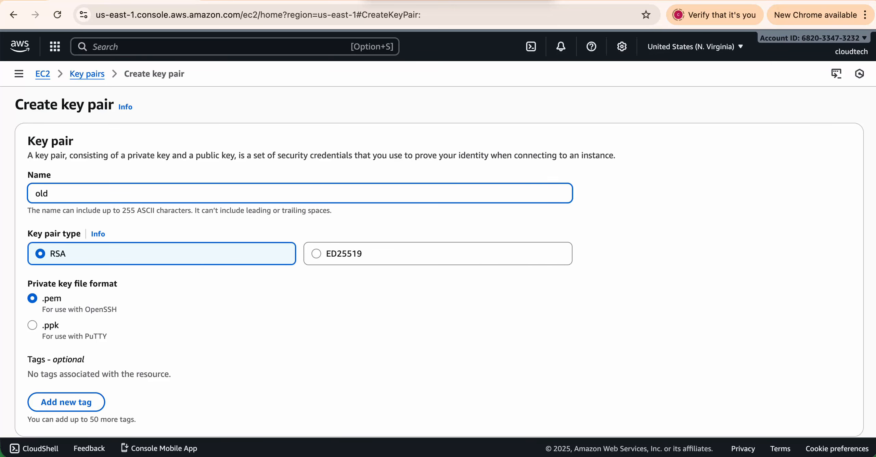
type("-keypair")
scroll(258, 302, "down", 3)
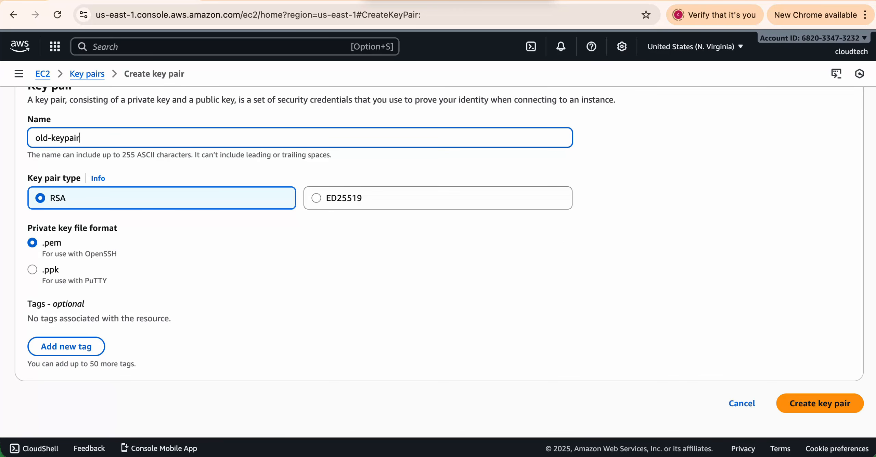
left_click(817, 404)
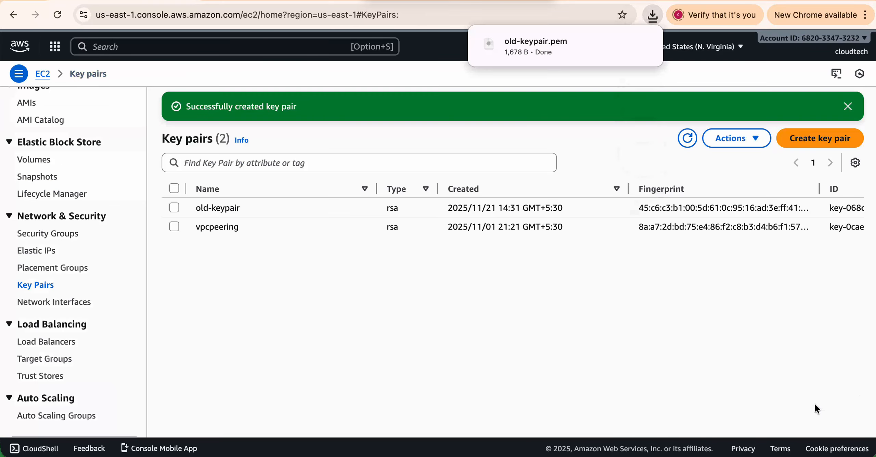
mouse_move(561, 48)
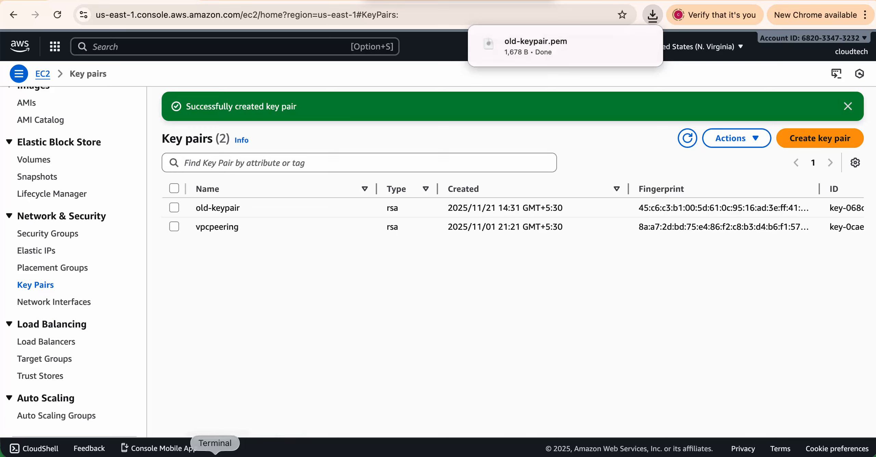
In Terminal, run ls on old-keypair.pem to confirm it sits in Downloads.
left_click(216, 447)
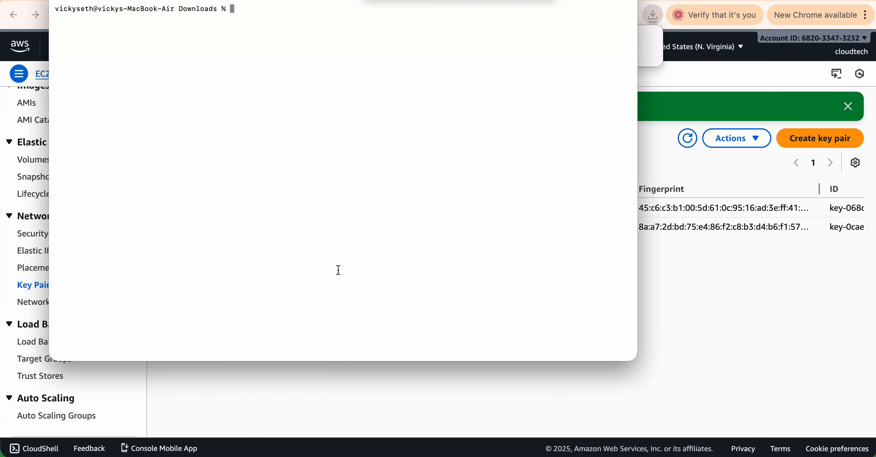
type("ls")
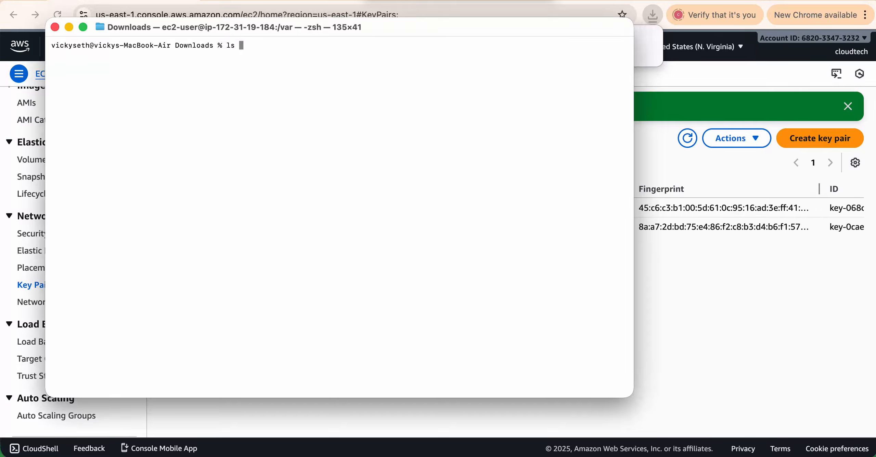
type(" old")
key("Tab")
key("Return")
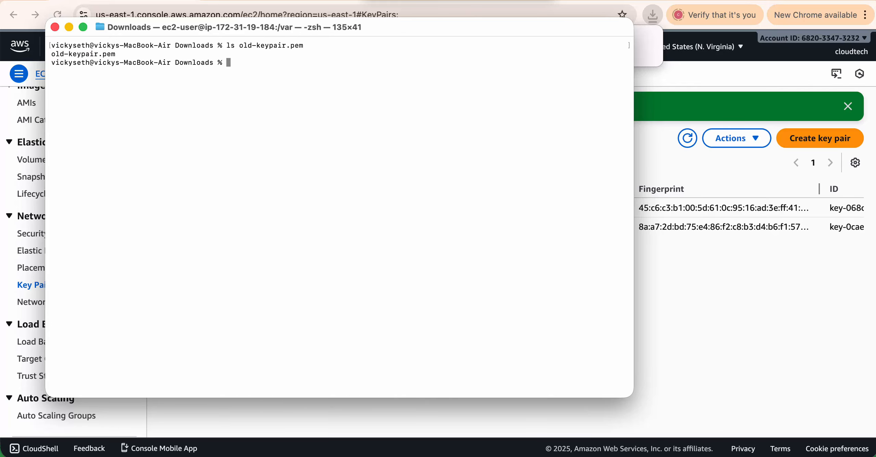
left_click_drag(243, 45, 294, 45)
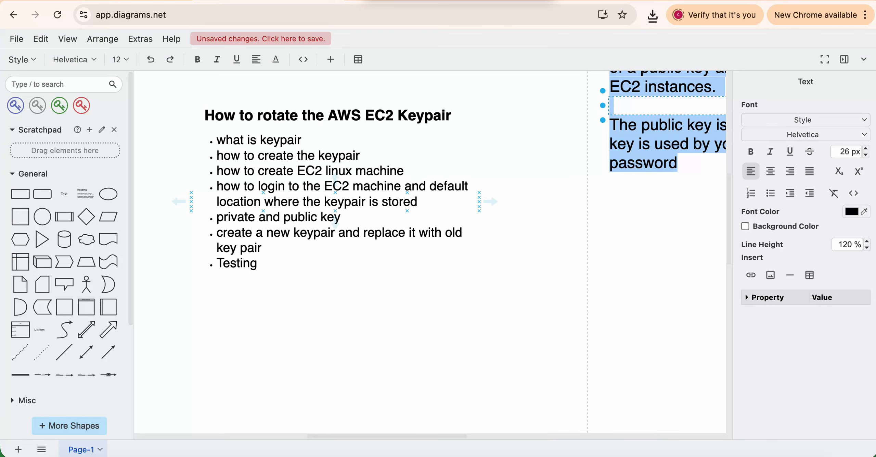
Scroll to the Keypair text, highlight the private-key sentence, then return to Terminal.
scroll(401, 181, "right", 10)
scroll(400, 185, "up", 3)
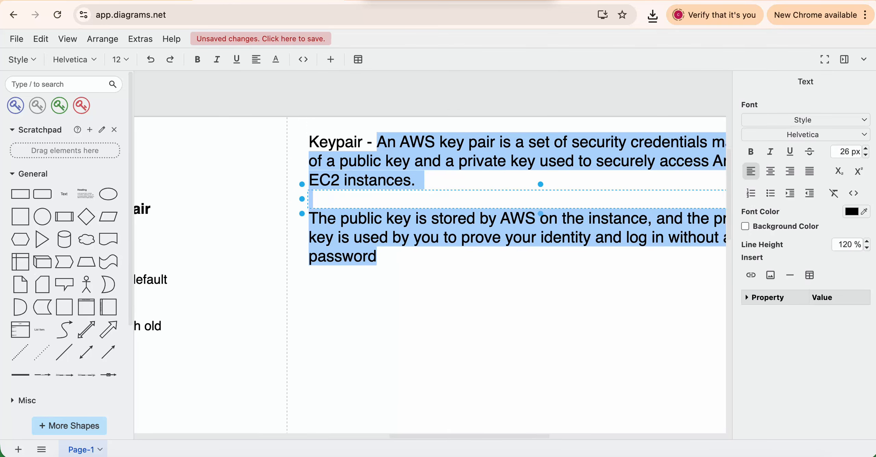
scroll(431, 252, "right", 2)
scroll(431, 252, "down", 1)
left_click(295, 177)
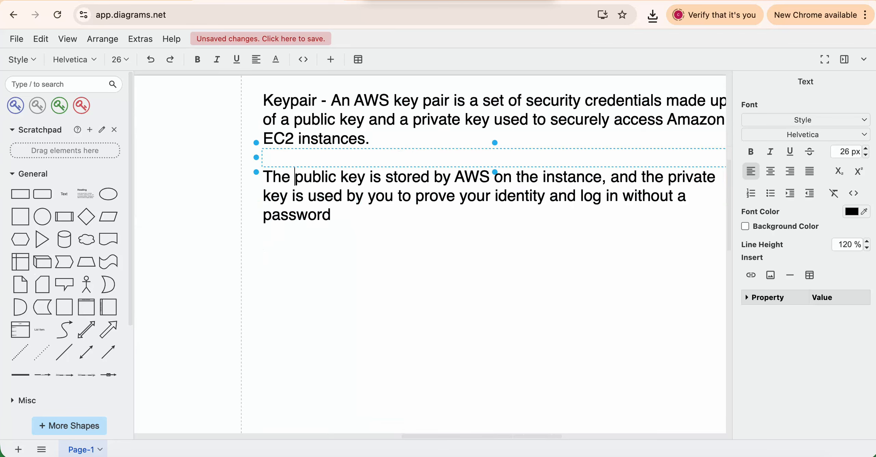
left_click_drag(373, 178, 439, 196)
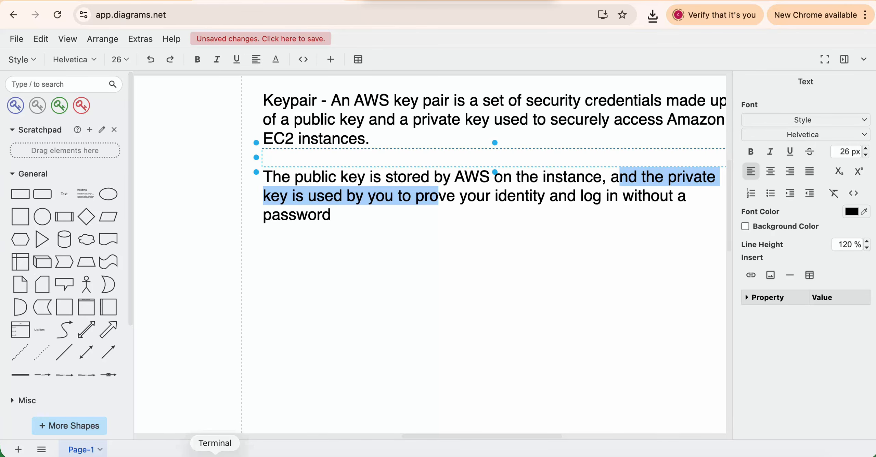
left_click(216, 452)
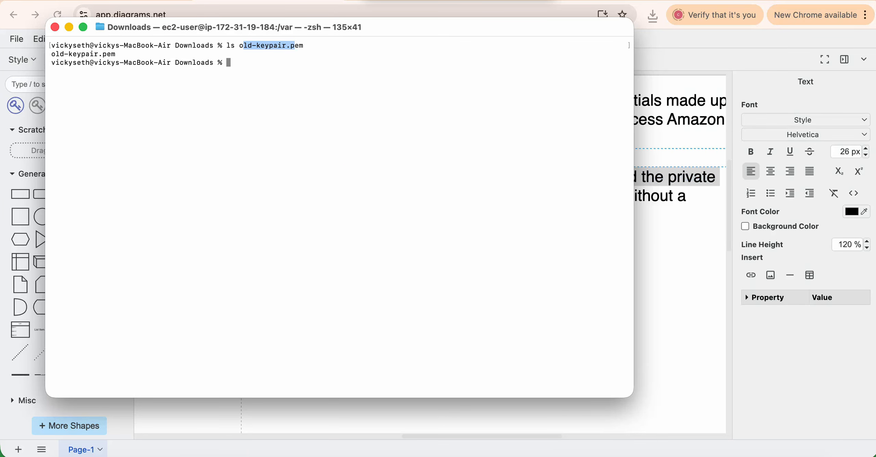
Print old-keypair.pem with cat to show the RSA private key, then clear the terminal.
left_click_drag(51, 54, 115, 54)
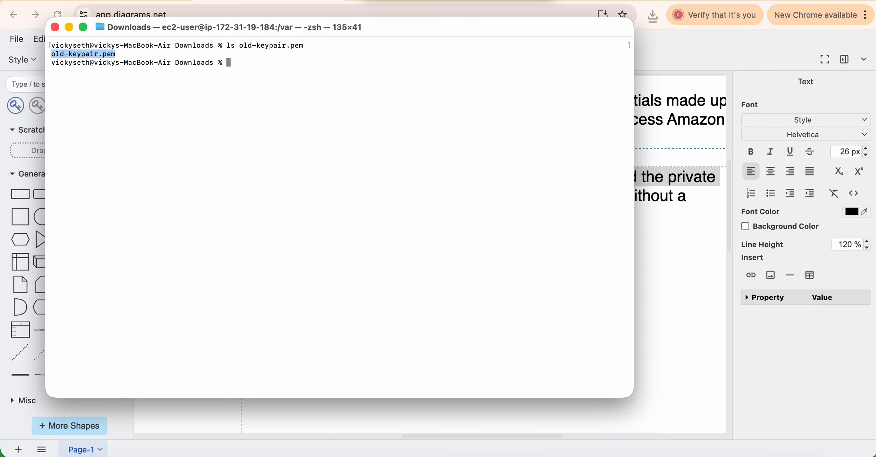
type("cat old")
key("Tab")
key("Return")
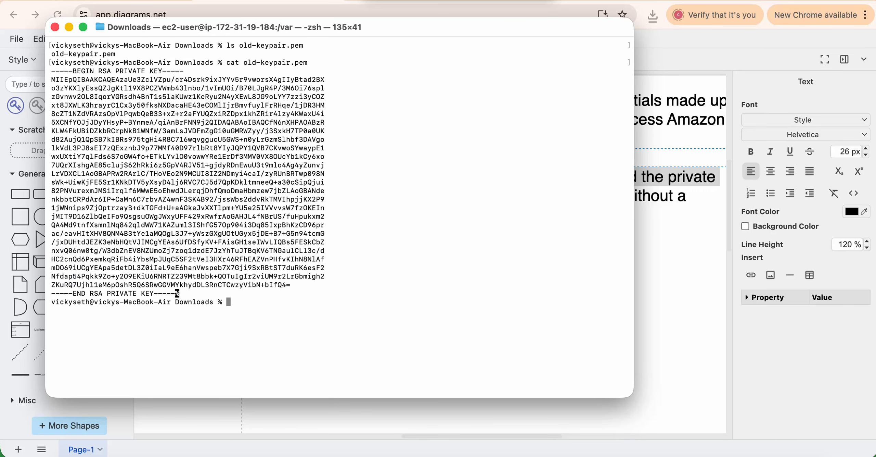
left_click_drag(52, 71, 177, 293)
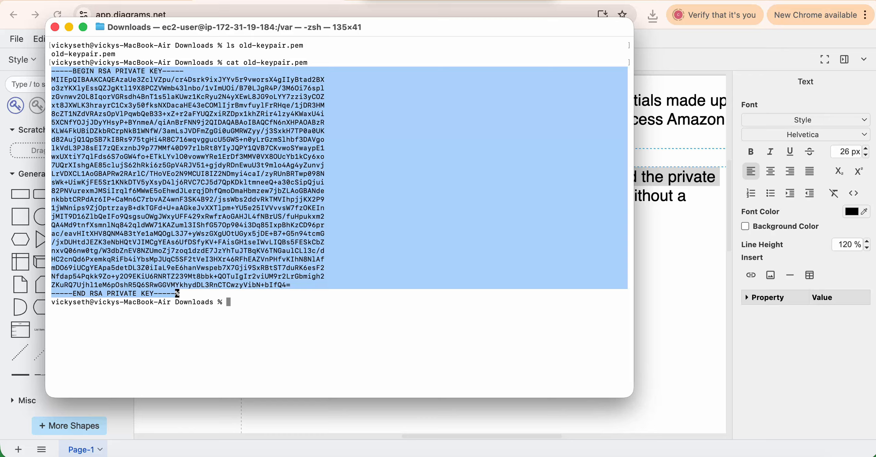
left_click(169, 103)
key("ctrl+l")
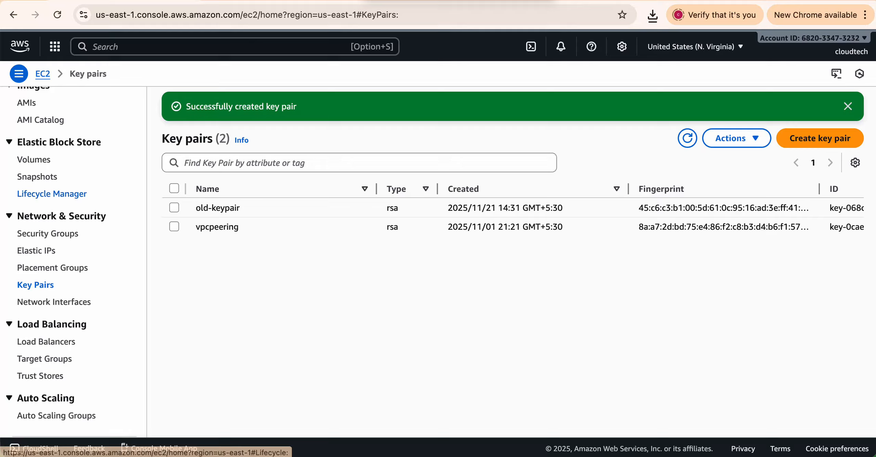
Go to the EC2 Instances page, refresh it, and start launching a new instance.
scroll(75, 197, "up", 8)
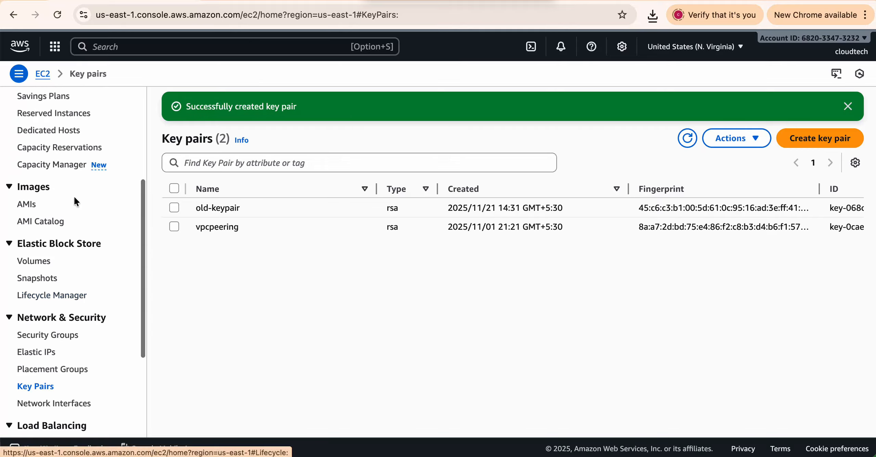
left_click(35, 205)
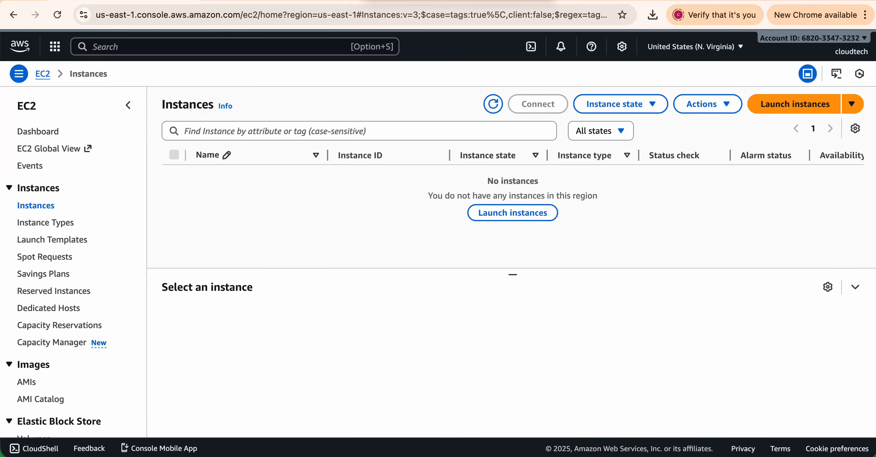
left_click(24, 209)
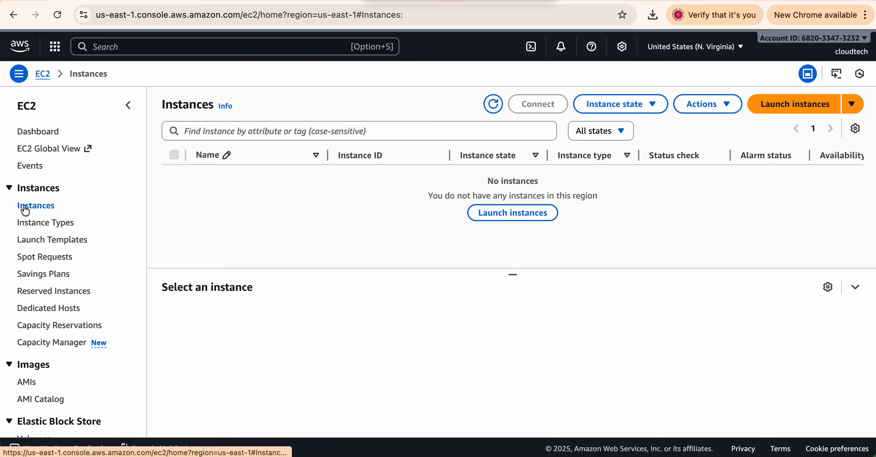
left_click(795, 104)
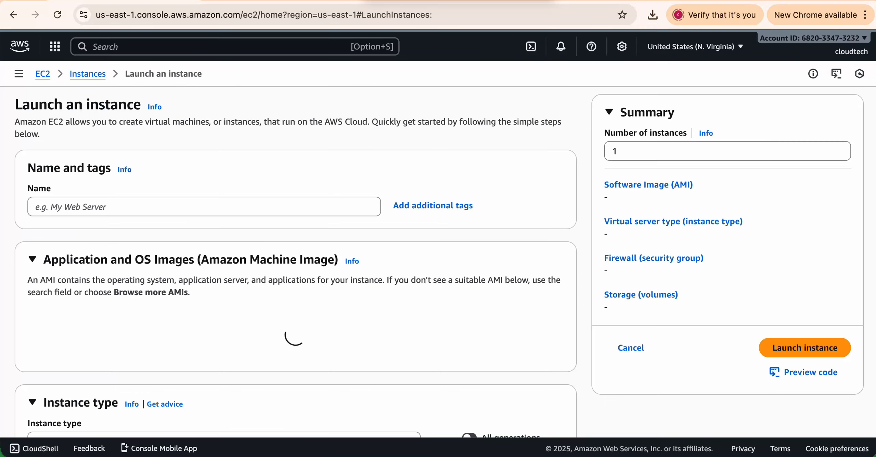
scroll(115, 174, "down", 3)
scroll(115, 174, "down", 15)
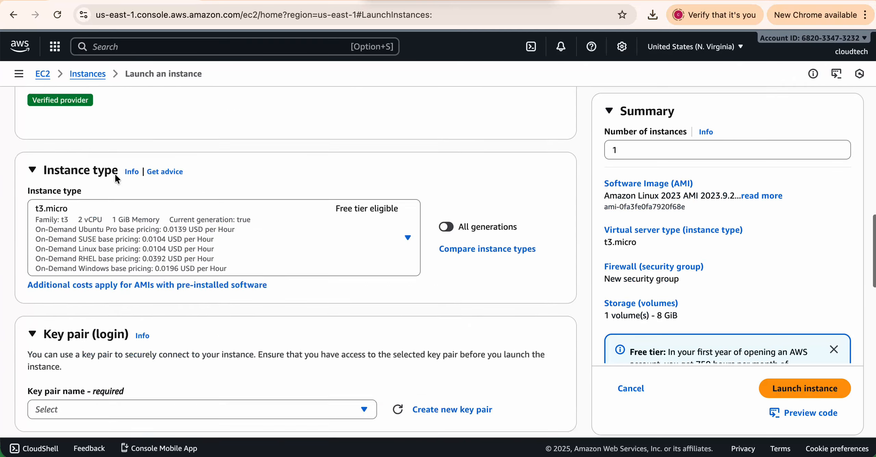
scroll(115, 174, "up", 20)
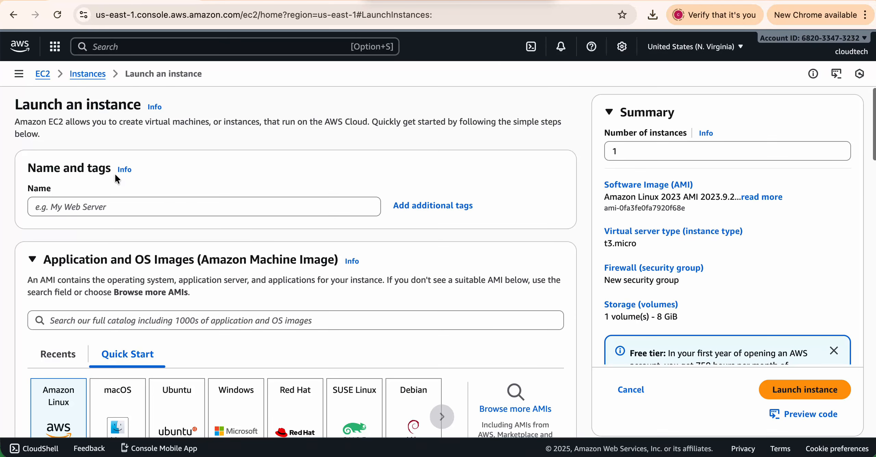
Name the instance demo-keypair and scroll down to the Key pair (login) section.
left_click(115, 207)
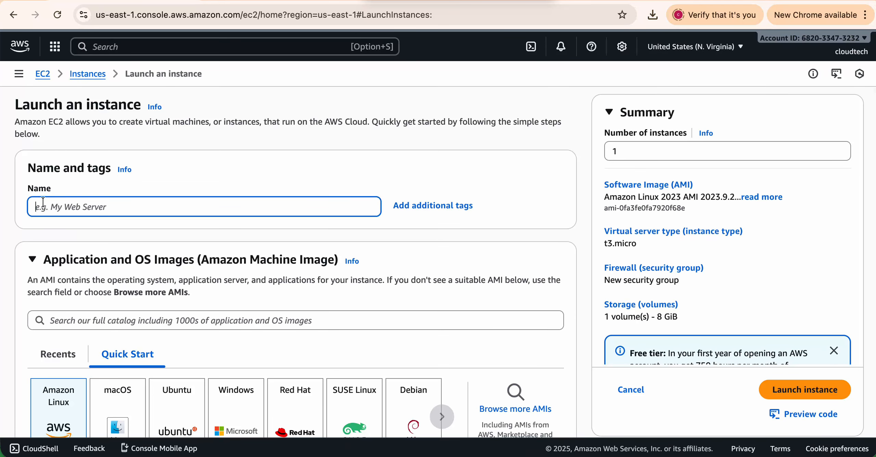
type("demo")
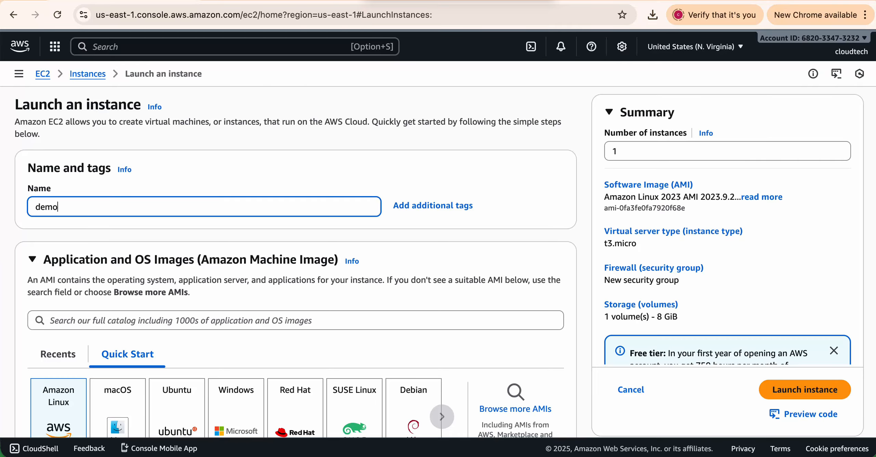
type("-keypair")
scroll(294, 264, "down", 5)
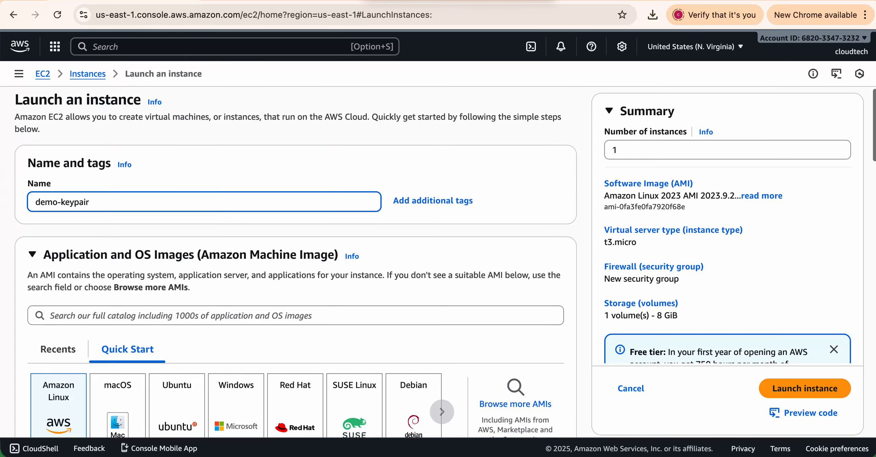
scroll(295, 263, "down", 2)
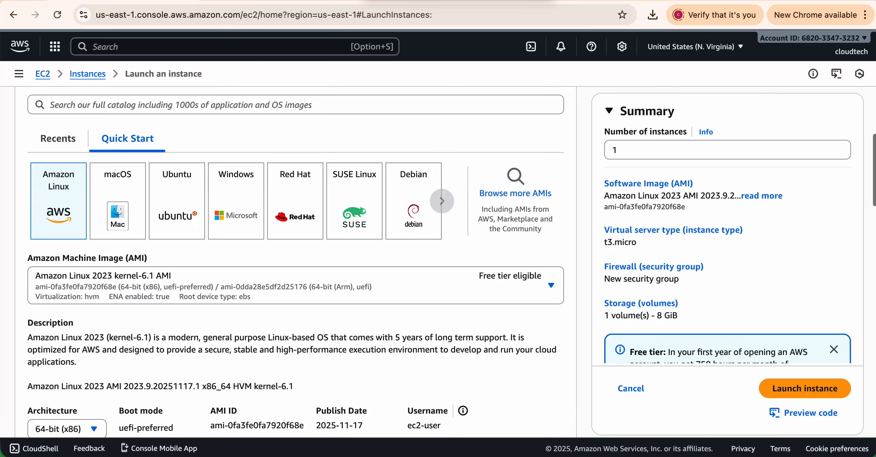
scroll(294, 264, "down", 3)
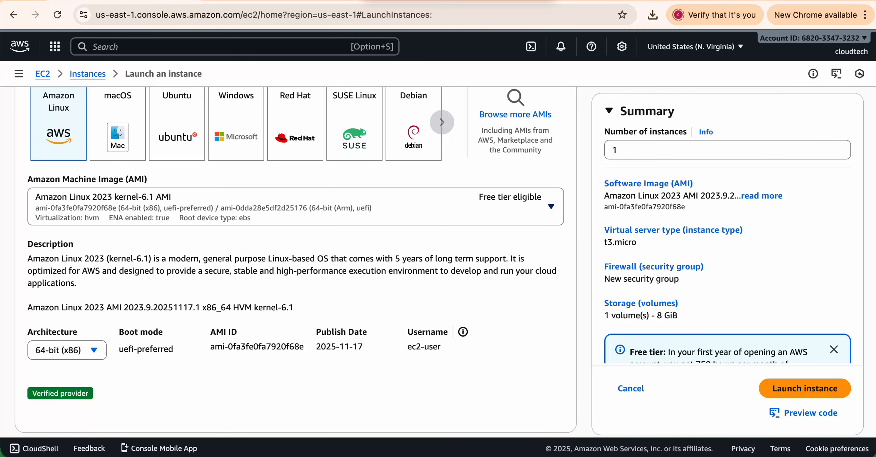
scroll(221, 189, "down", 8)
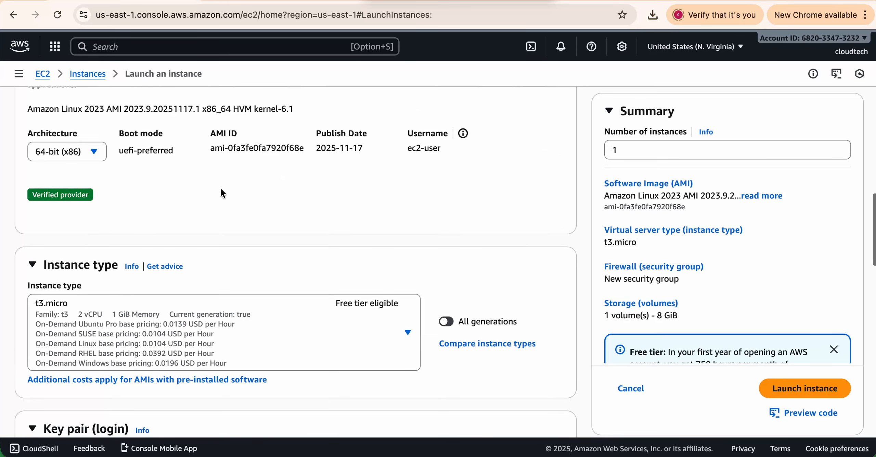
scroll(221, 188, "down", 2)
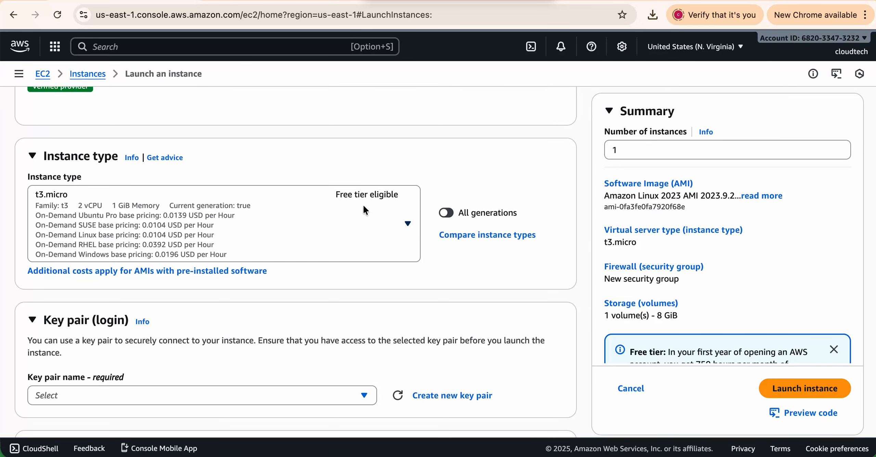
scroll(363, 204, "down", 6)
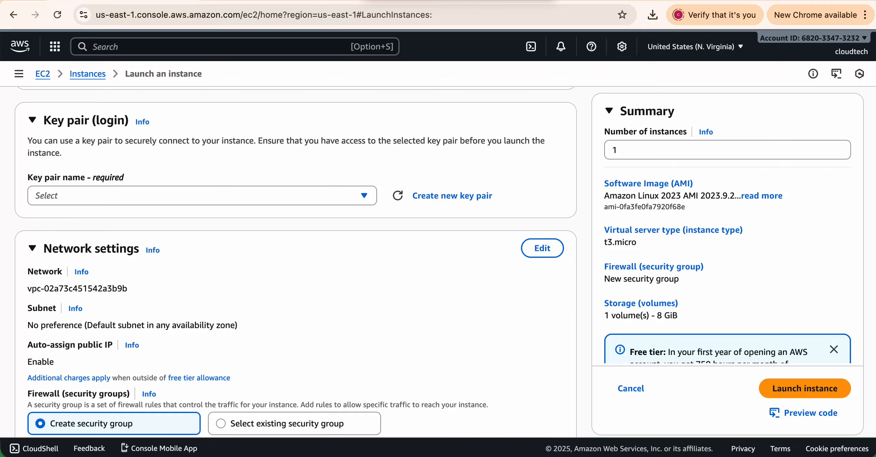
Select old-keypair as the key pair name and launch the instance.
left_click(153, 197)
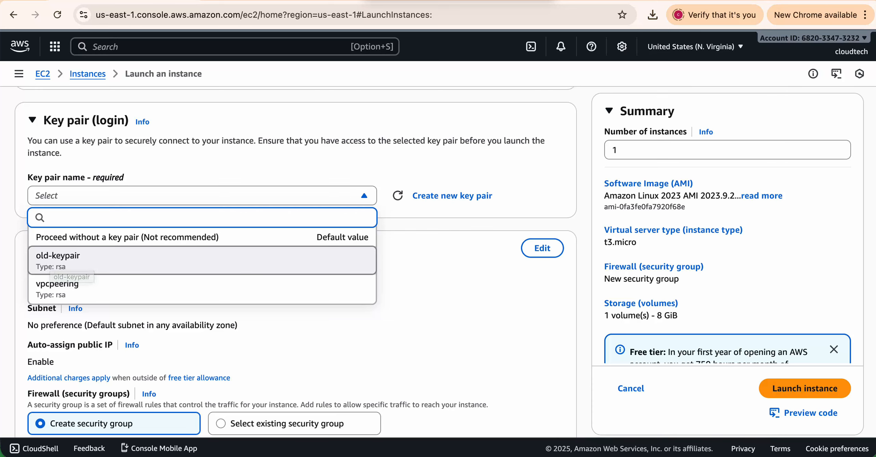
left_click(57, 261)
scroll(233, 224, "down", 3)
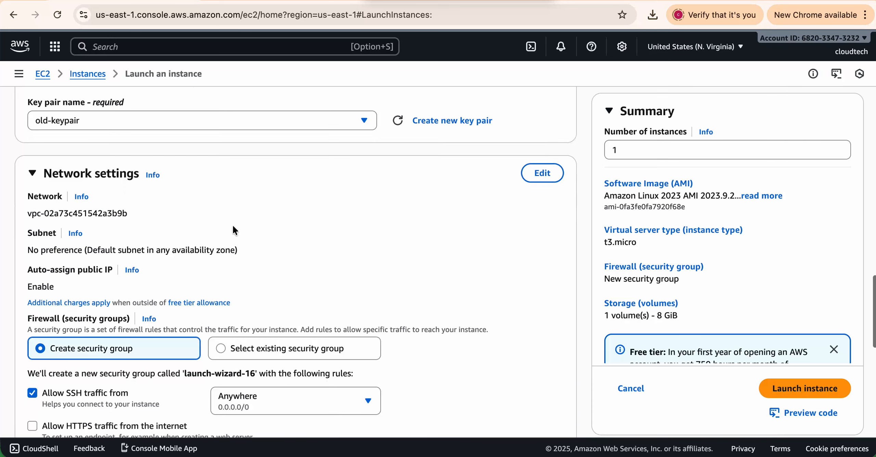
scroll(296, 263, "down", 3)
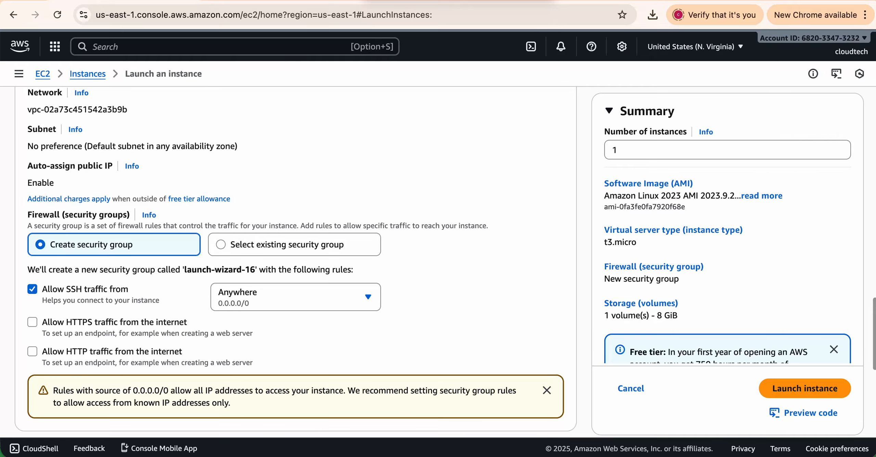
left_click(797, 389)
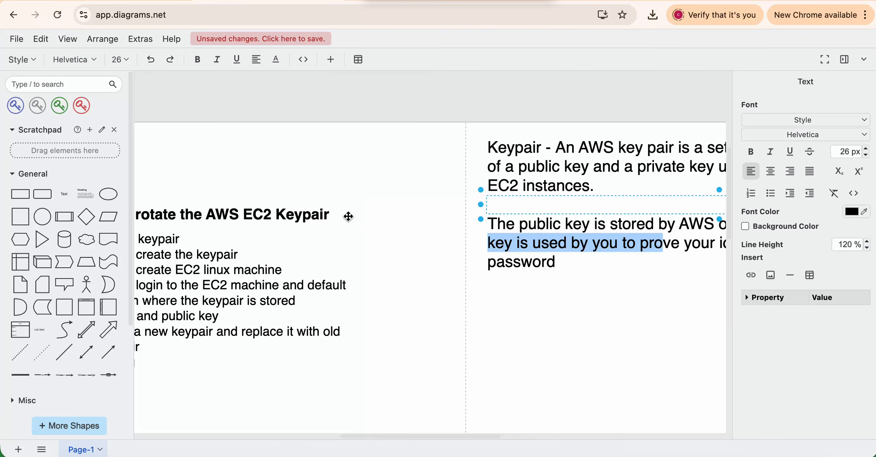
scroll(348, 216, "down", 3)
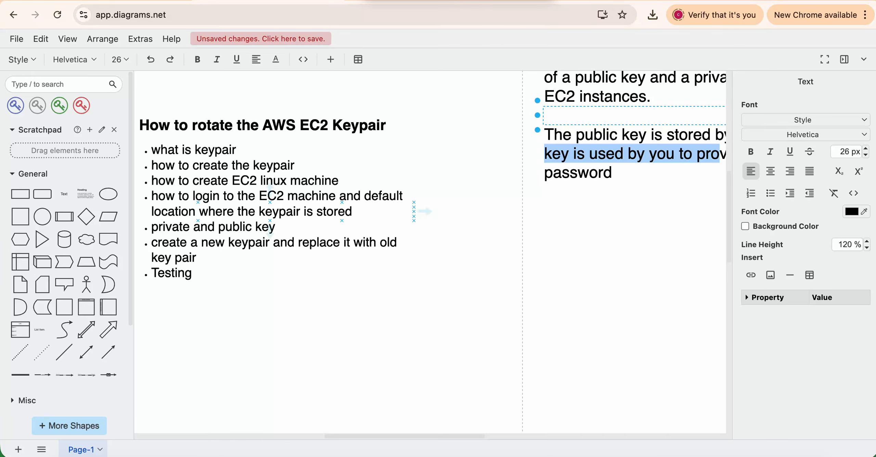
Open the new instance, then select demo-keypair in the Instances list.
left_click(124, 1)
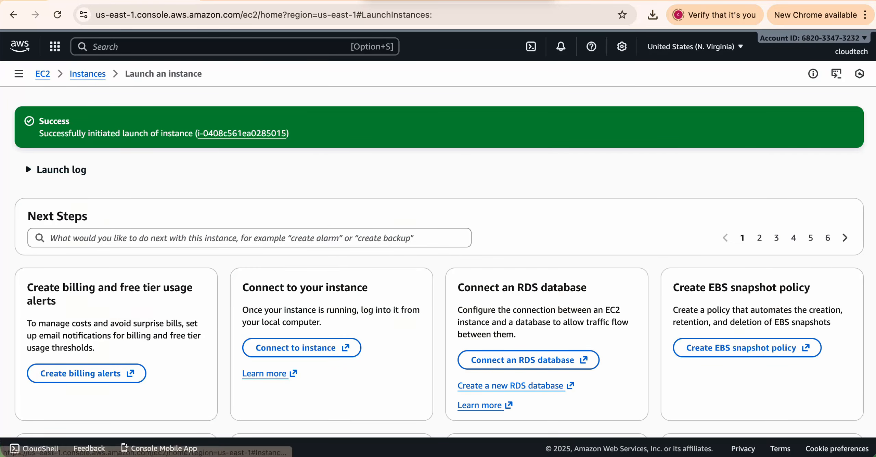
left_click(242, 134)
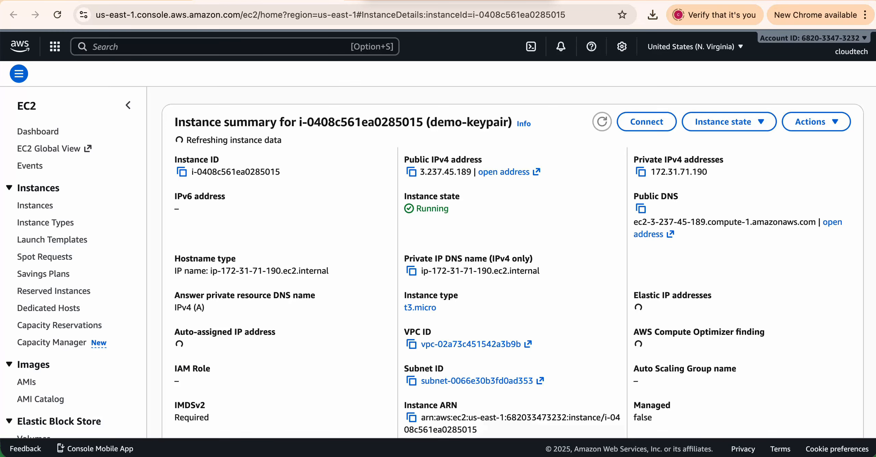
left_click(34, 205)
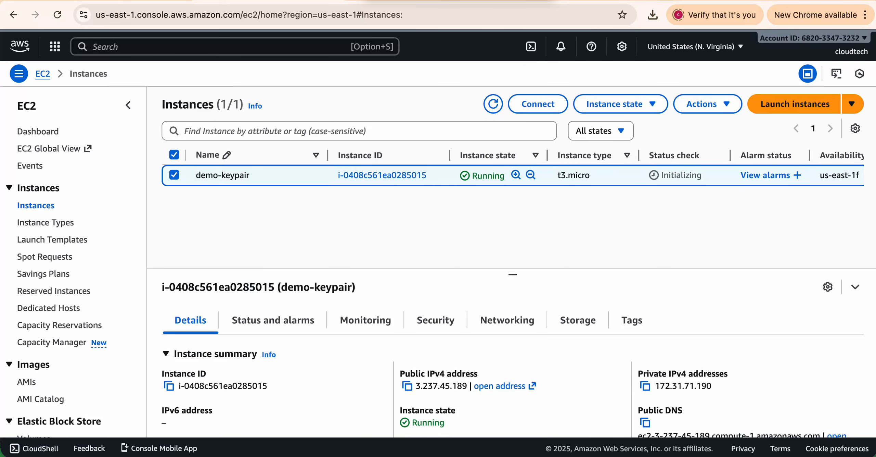
left_click_drag(513, 275, 512, 246)
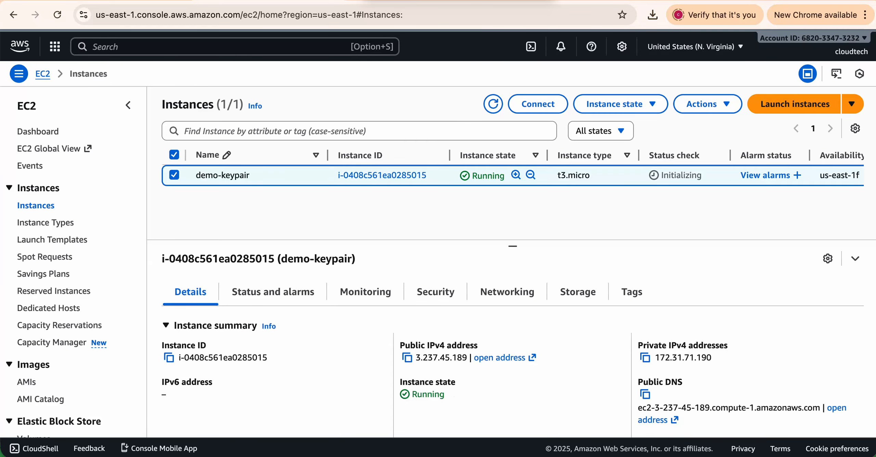
scroll(408, 342, "down", 3)
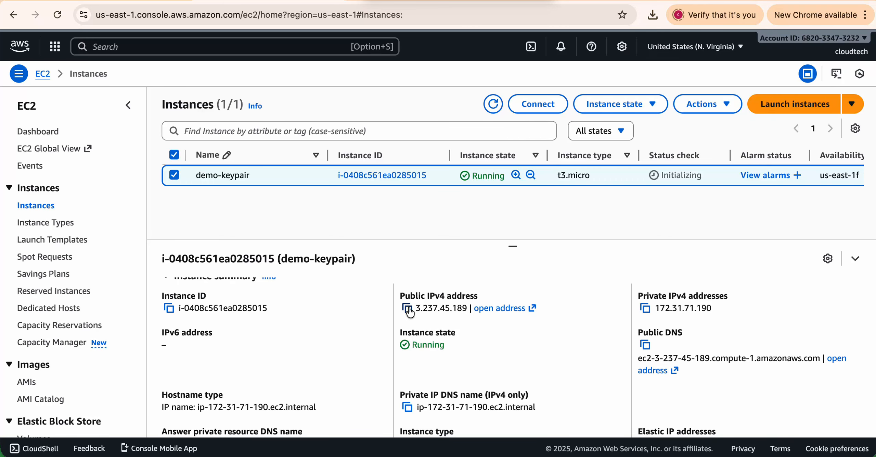
left_click(174, 174)
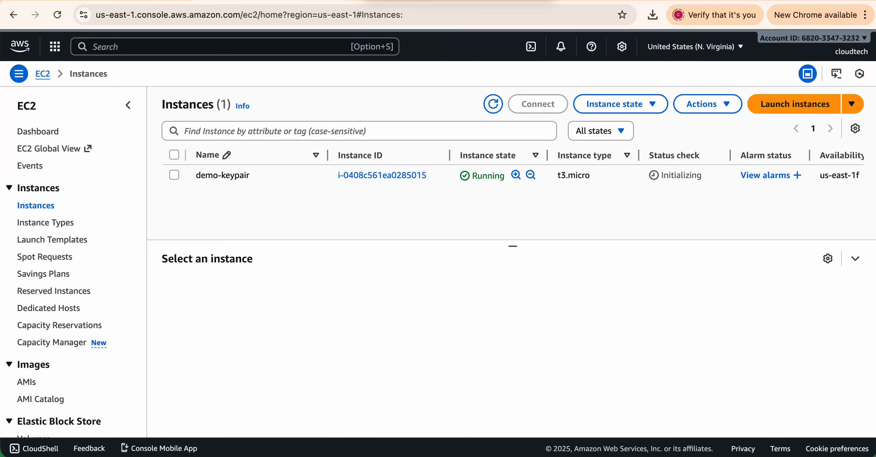
left_click(175, 175)
Copy the SSH client example command for demo-keypair and bring up Terminal.
left_click(538, 103)
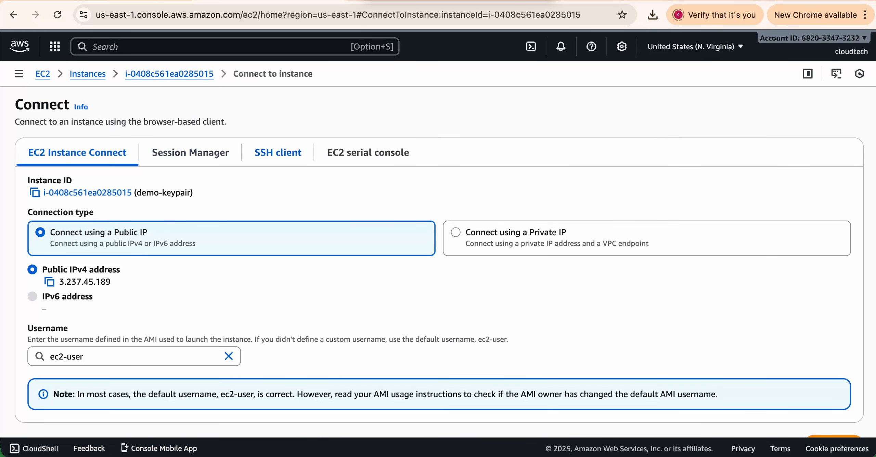
left_click(268, 156)
scroll(349, 184, "down", 1)
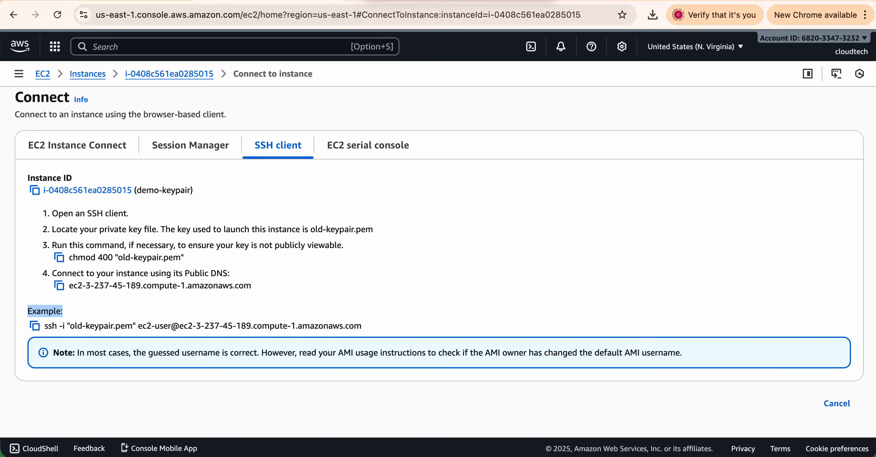
left_click(35, 325)
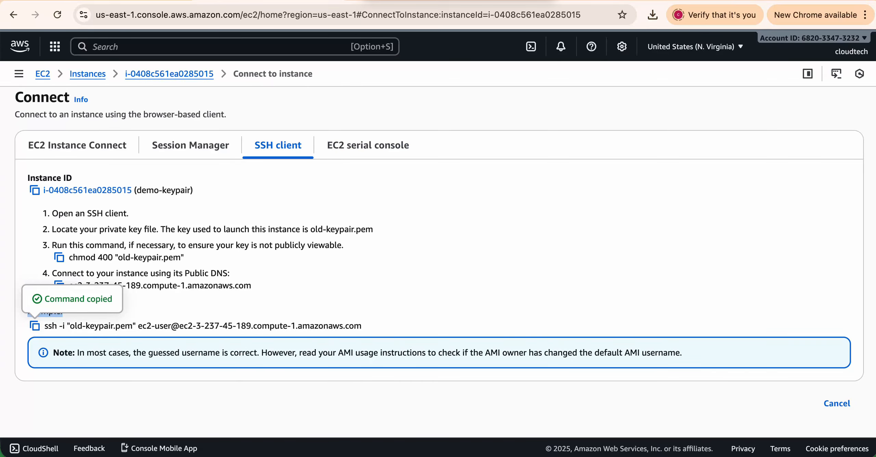
left_click(216, 451)
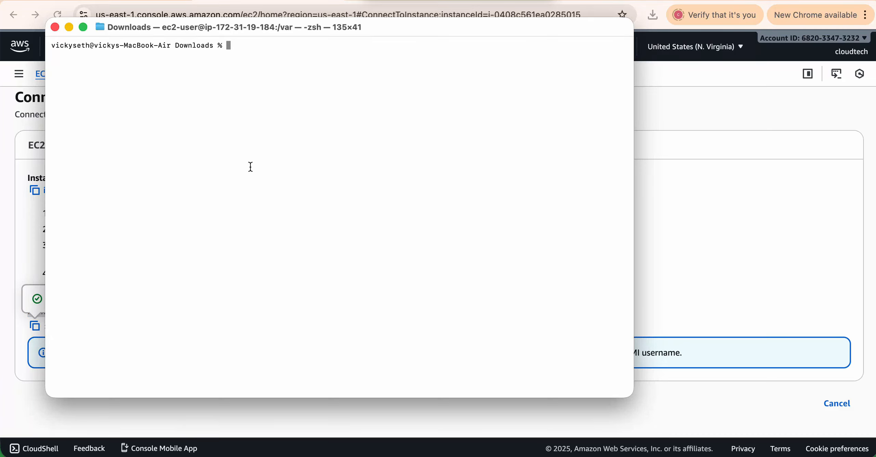
Confirm old-keypair.pem is present and run the pasted ssh -i command.
type("ls old-keypair.pem")
key("Return")
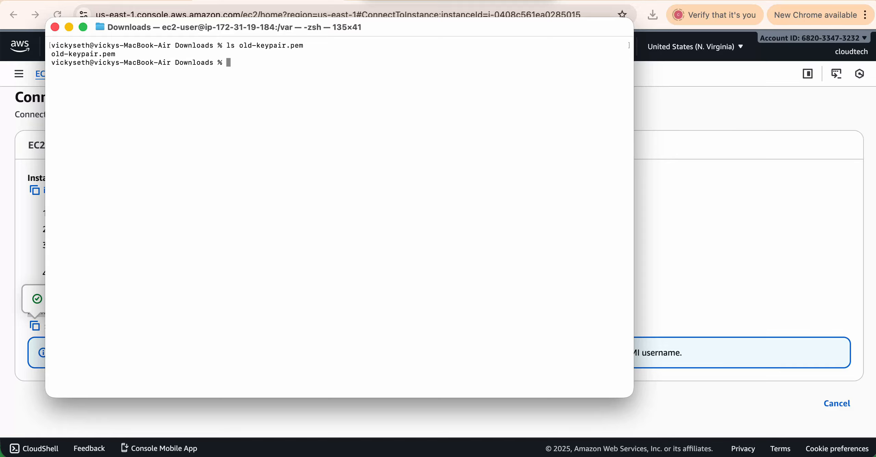
right_click(318, 120)
left_click(340, 143)
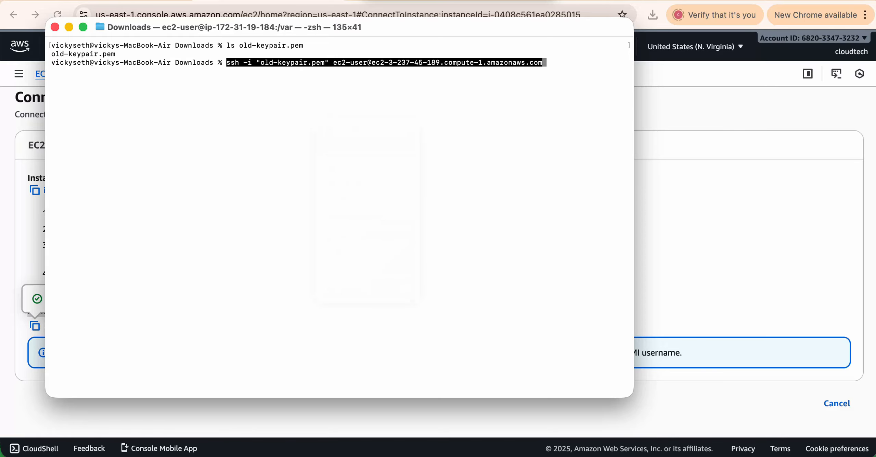
key("Return")
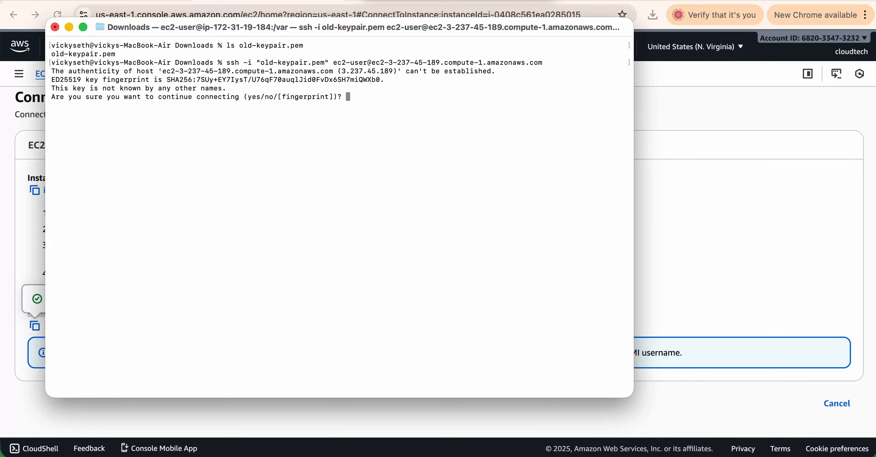
Accept the host fingerprint, note the unprotected private key warning, and clear the screen.
type("yes")
key("Return")
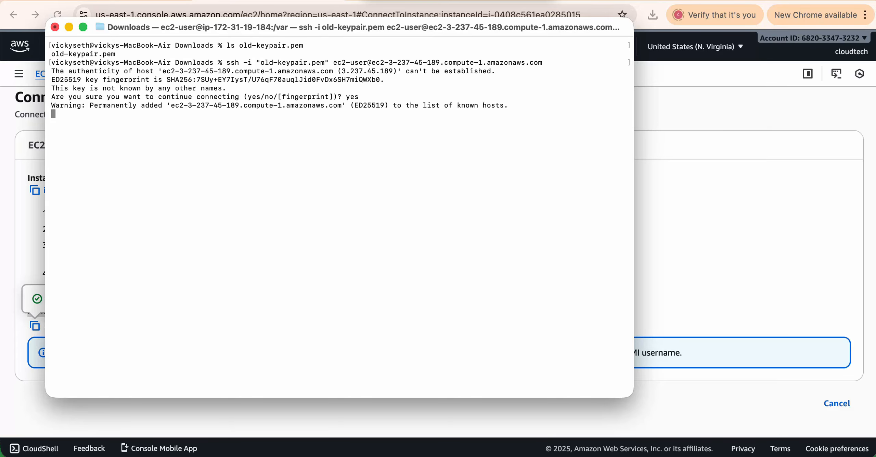
left_click_drag(94, 122, 256, 122)
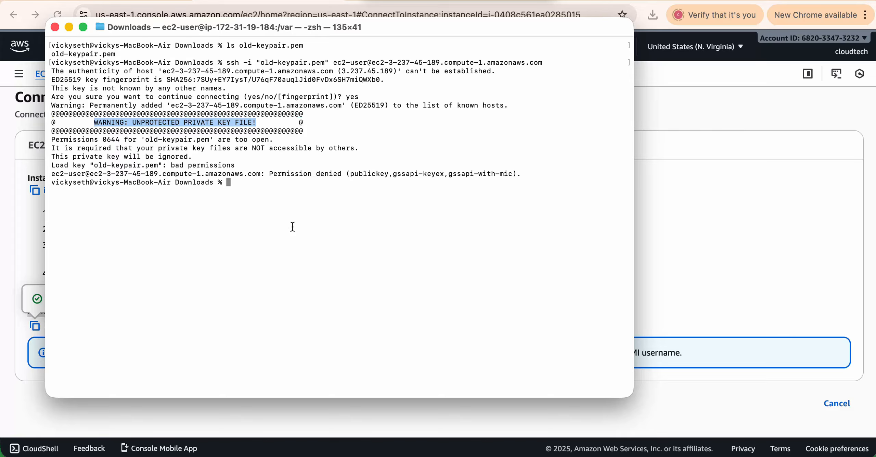
key("super+k")
type("ls ")
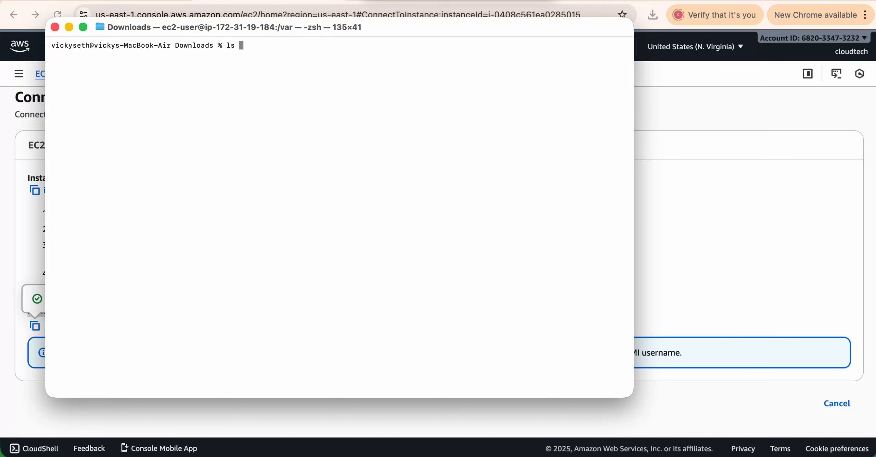
type("-lah old-keypair.pem")
Change old-keypair.pem from -rw-r--r-- to 400 with chmod and verify it is owner read-only.
key("Return")
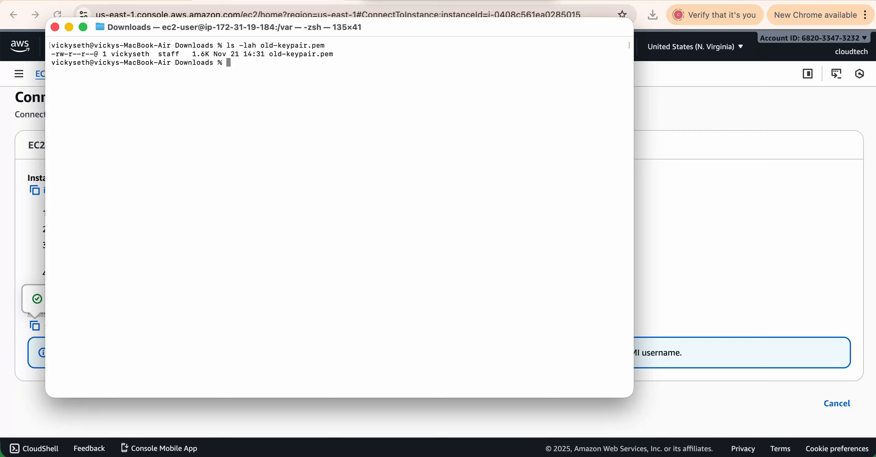
left_click_drag(52, 54, 93, 53)
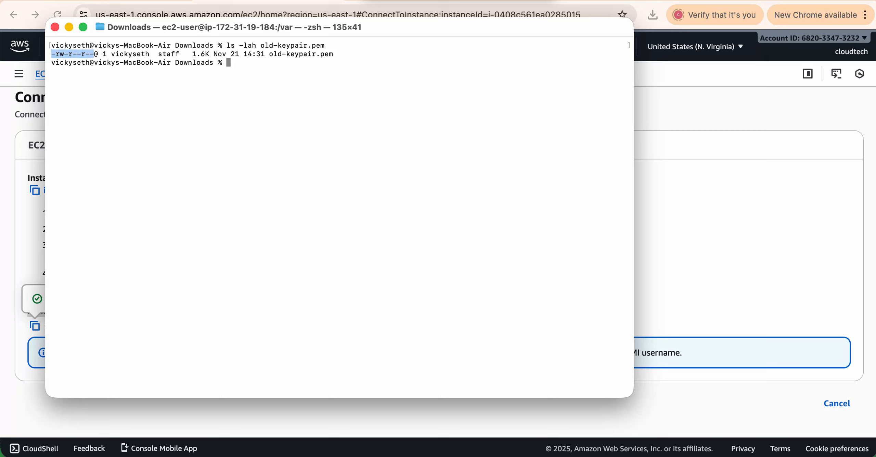
left_click(57, 54)
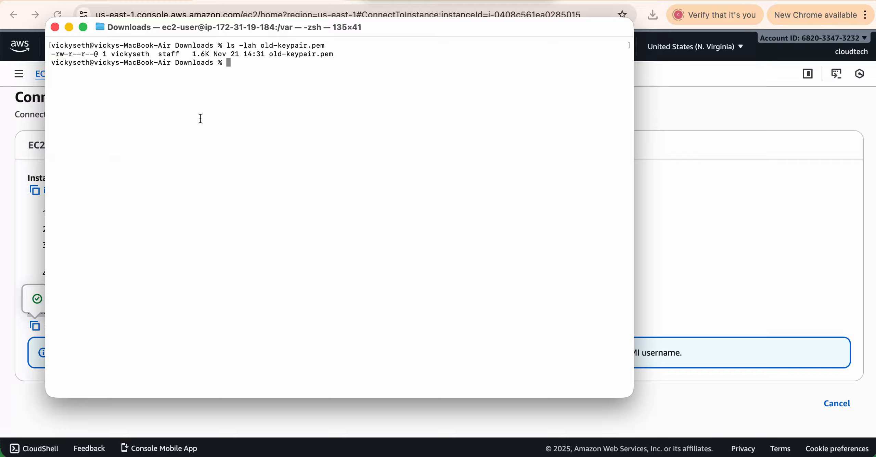
type("chmod 400 old-keypair.pem")
key("Return")
key("Up")
key("Up")
key("Return")
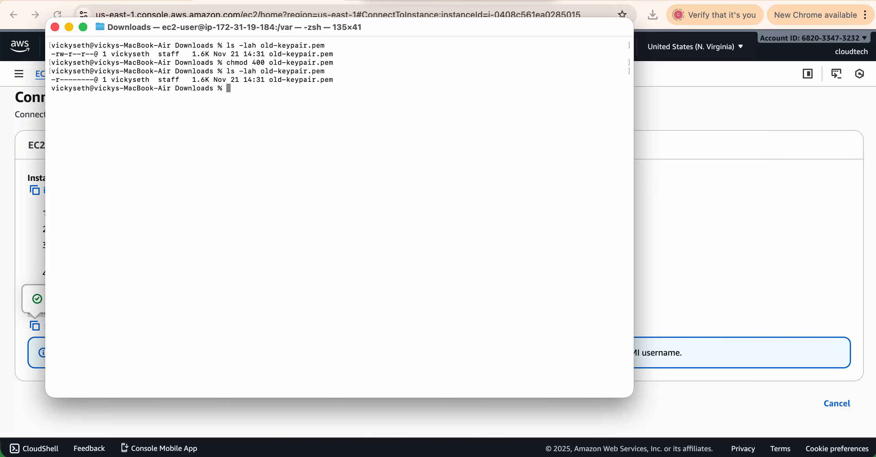
double_click(58, 79)
left_click_drag(64, 54, 93, 79)
left_click(257, 97)
Review the earlier unprotected key warning and re-run the ssh command to the instance.
scroll(250, 127, "up", 10)
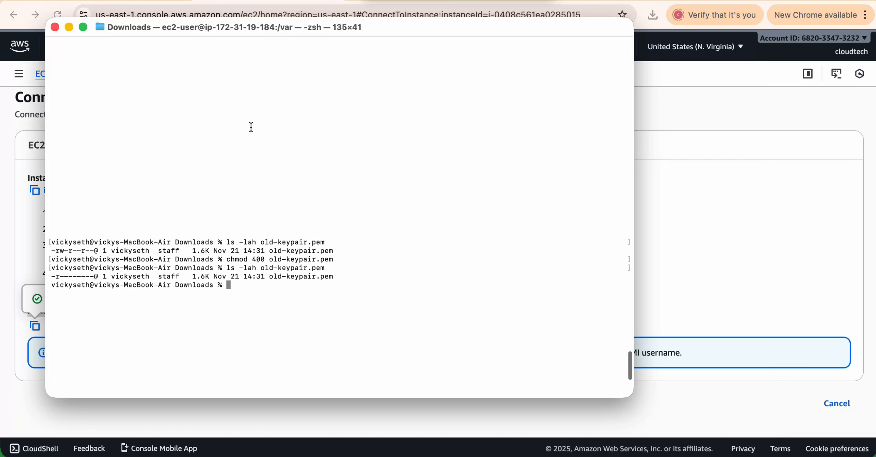
left_click_drag(115, 165, 261, 165)
scroll(303, 176, "down", 10)
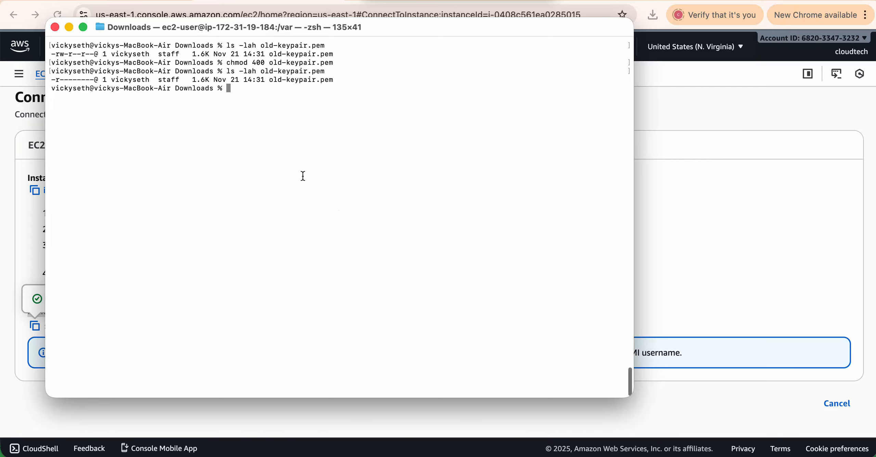
key("Up")
key("Up")
key("Up")
key("Up")
key("Up")
key("Down")
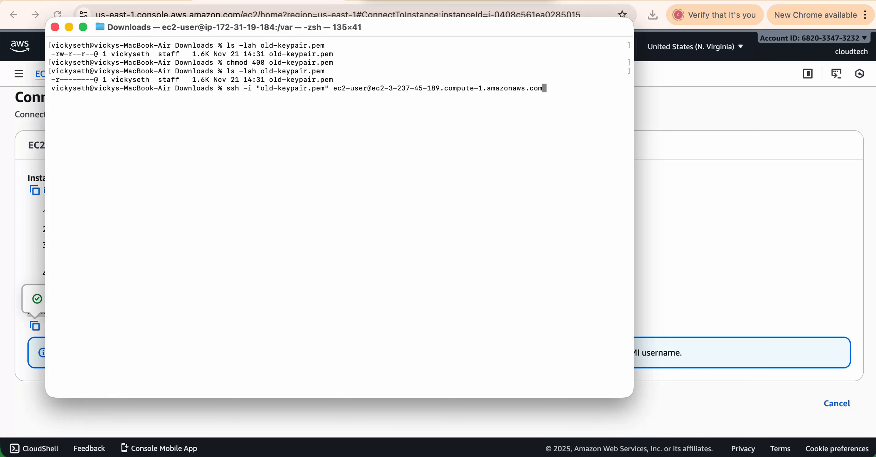
key("Return")
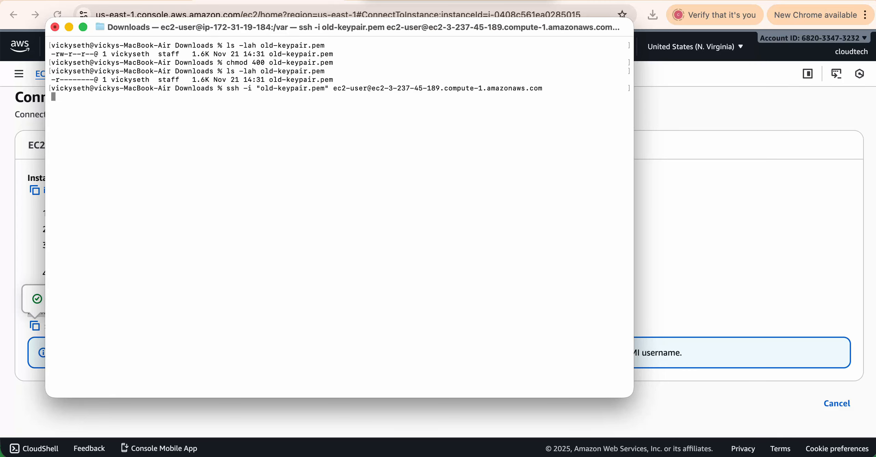